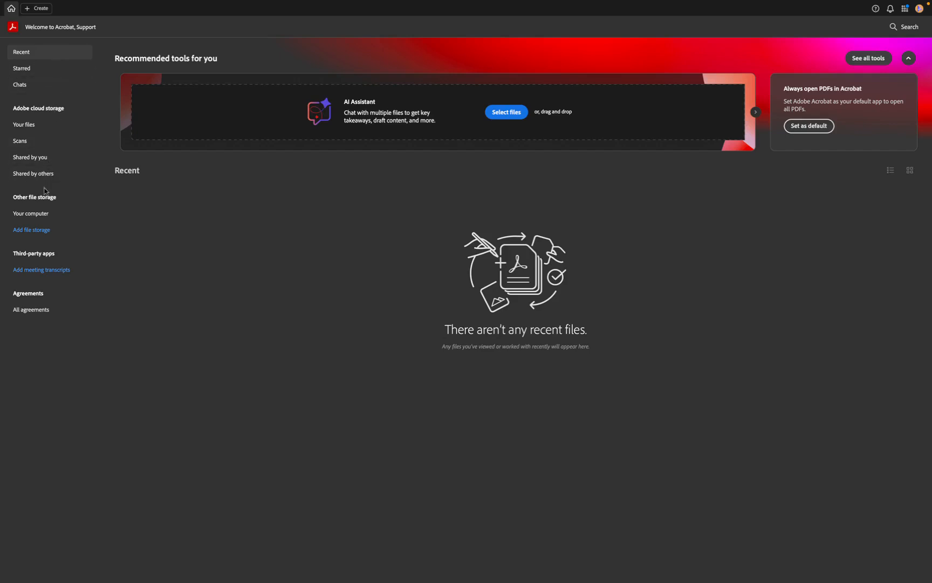
Open the Bus Schedule Template PDF from the computer's Downloads folder.
left_click(43, 215)
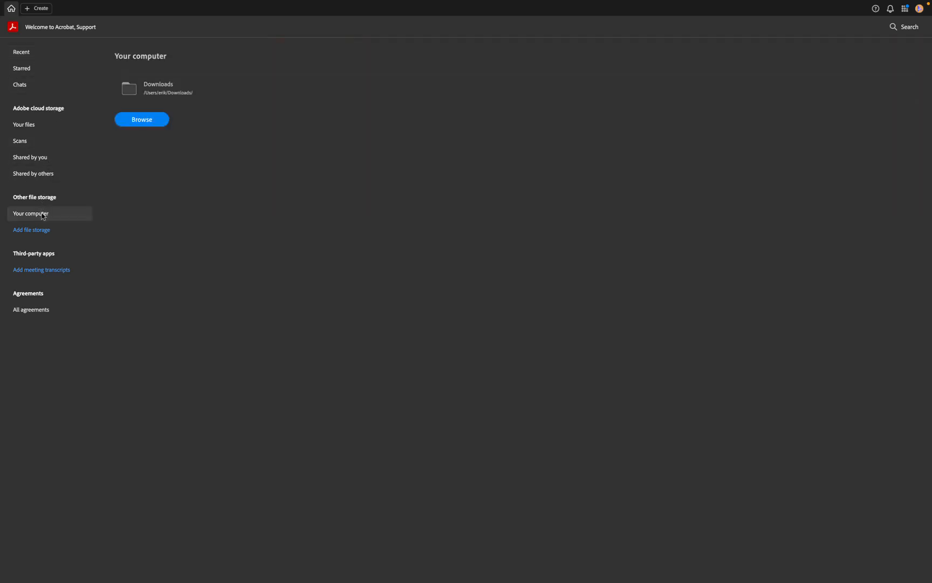
left_click(133, 121)
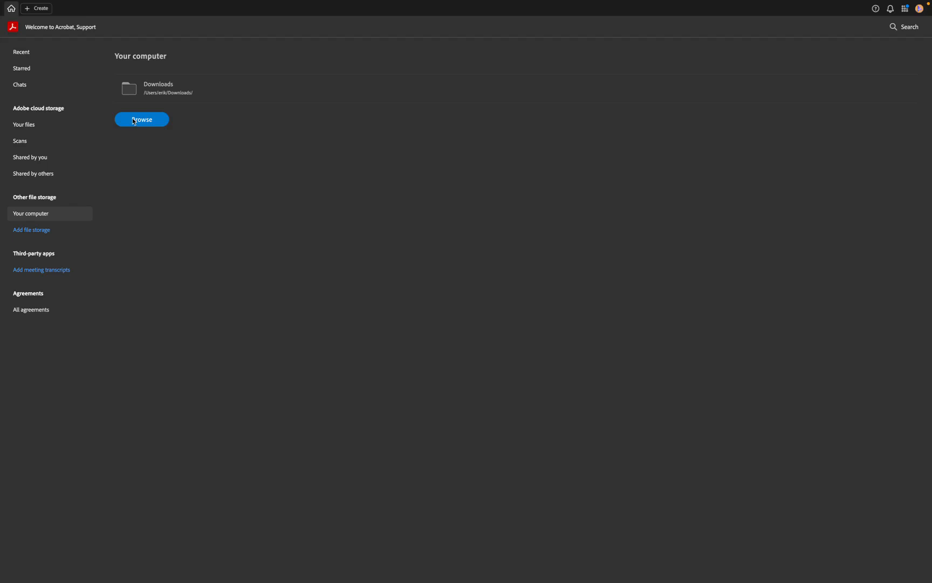
left_click(314, 143)
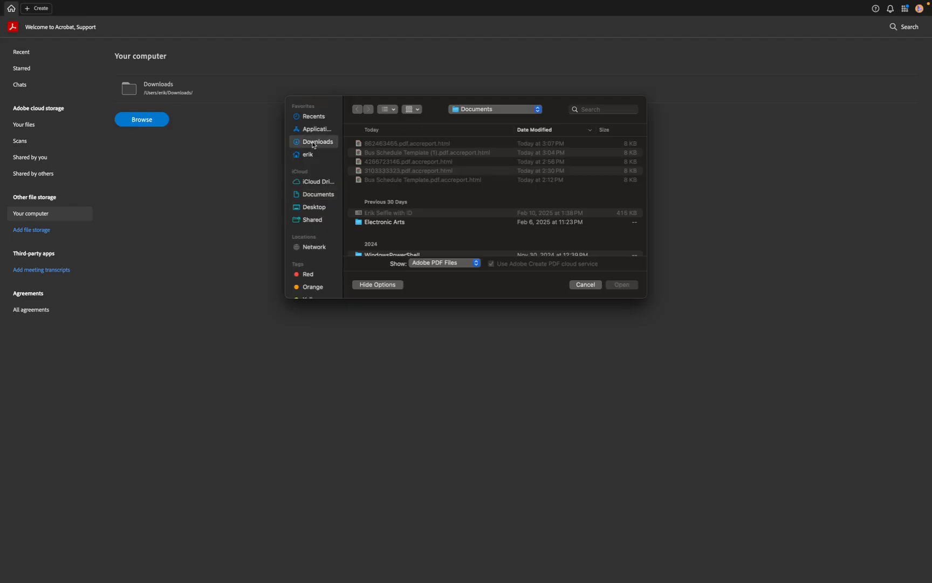
left_click(420, 143)
left_click(629, 287)
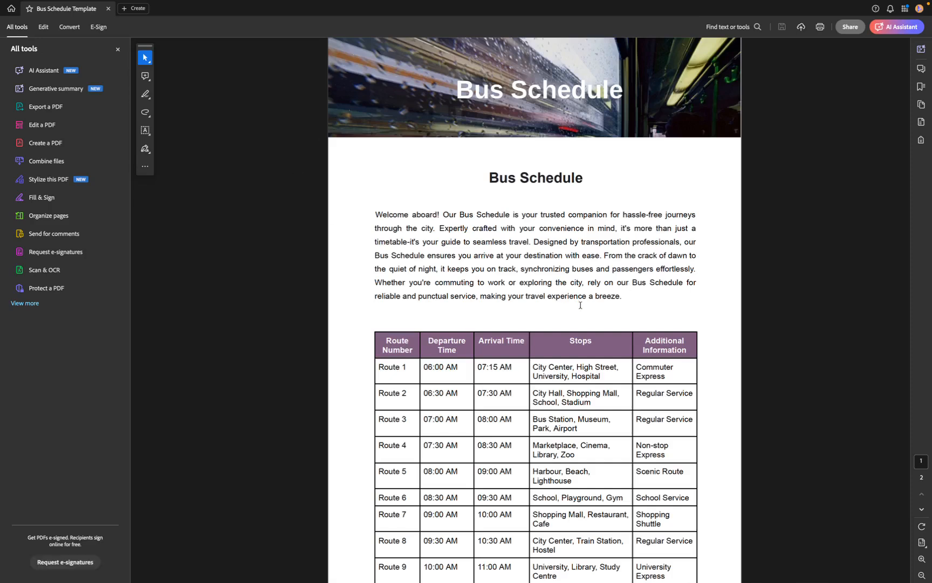
Run a full accessibility check on all pages of the PDF, with an accessibility report created and all document rules enabled.
left_click(17, 30)
left_click(12, 30)
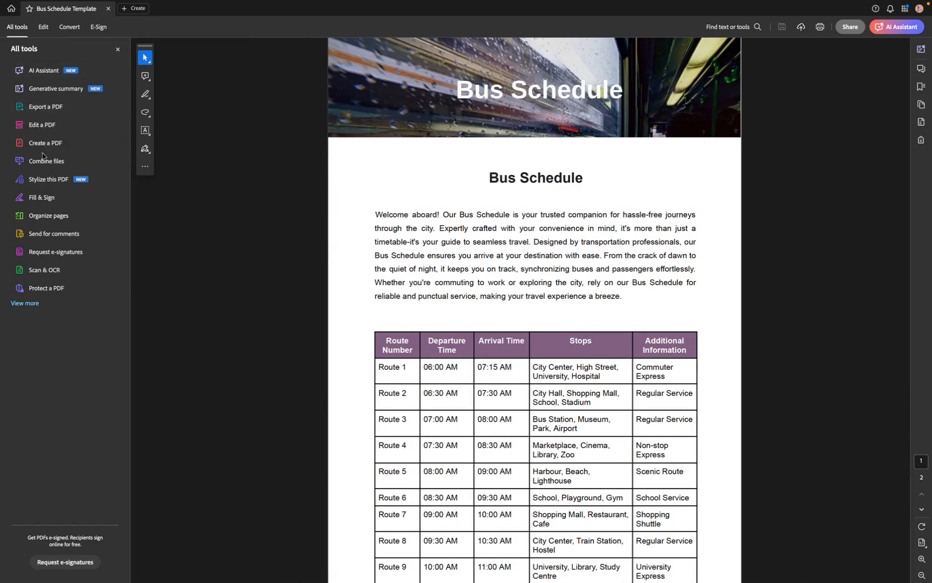
left_click(33, 305)
scroll(64, 386, "down", 3)
scroll(64, 387, "down", 1)
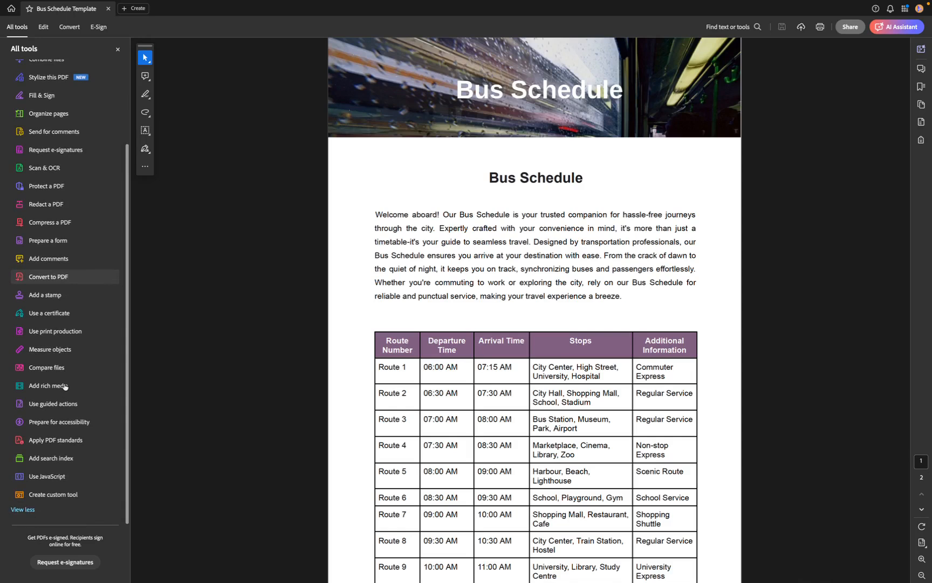
left_click(80, 421)
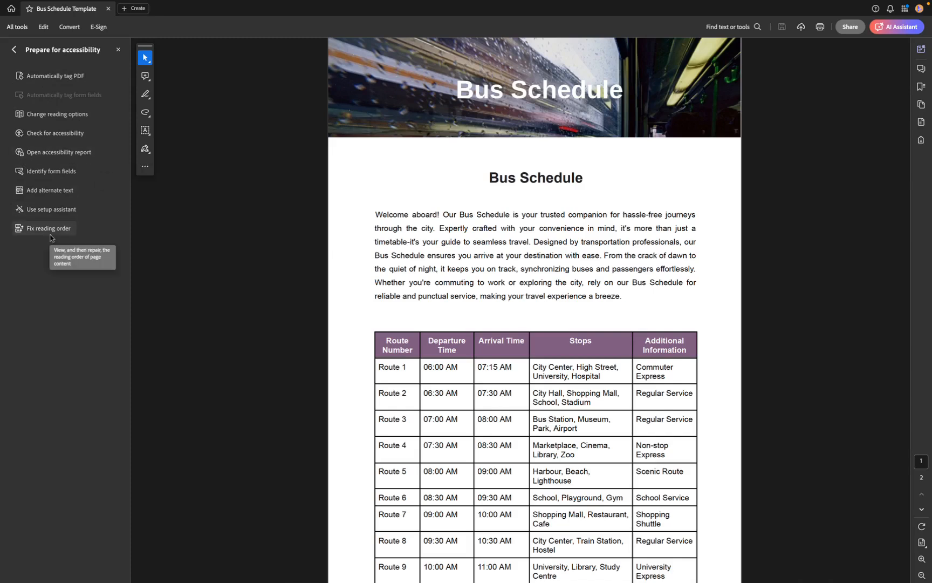
left_click(60, 133)
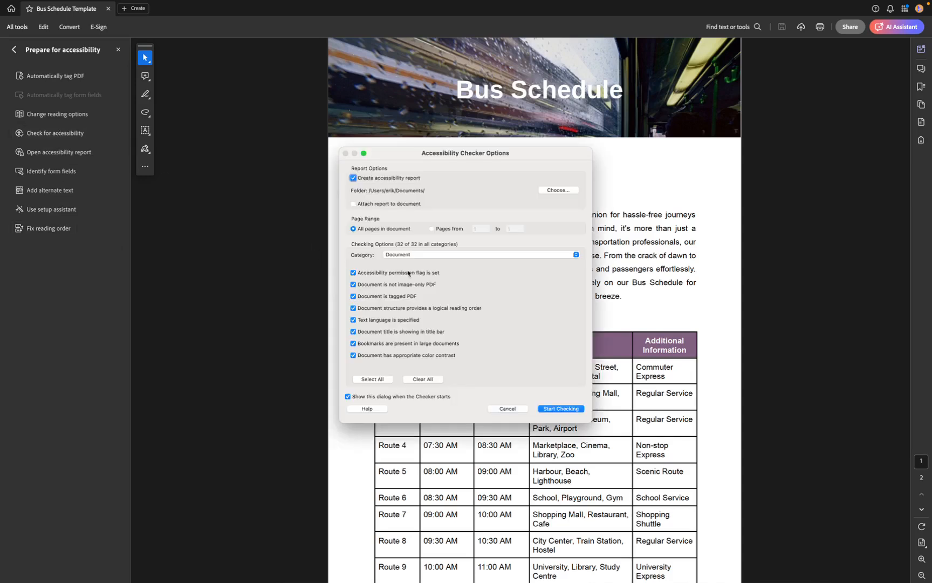
left_click(558, 409)
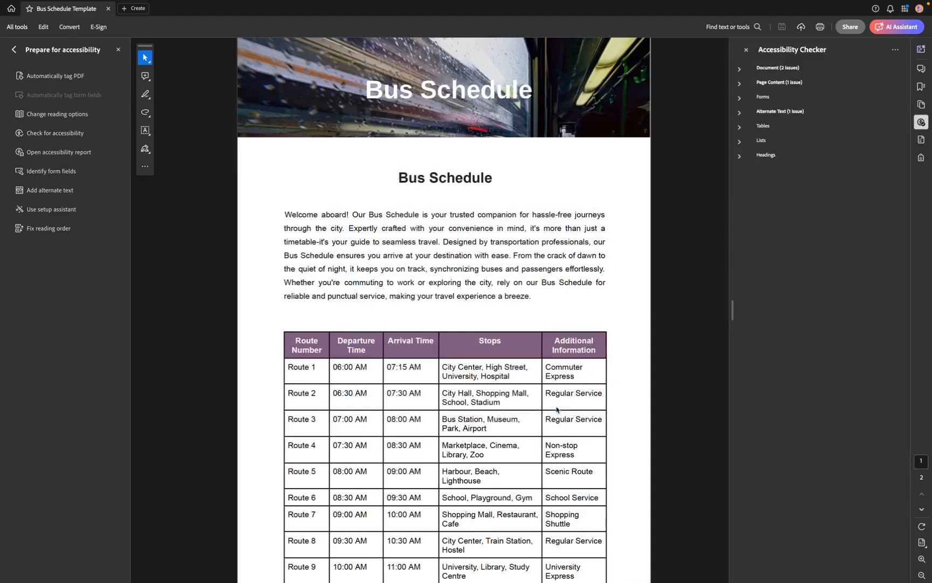
Review the reading order across the document and mark the Logical Reading Order rule as passed.
left_click(740, 69)
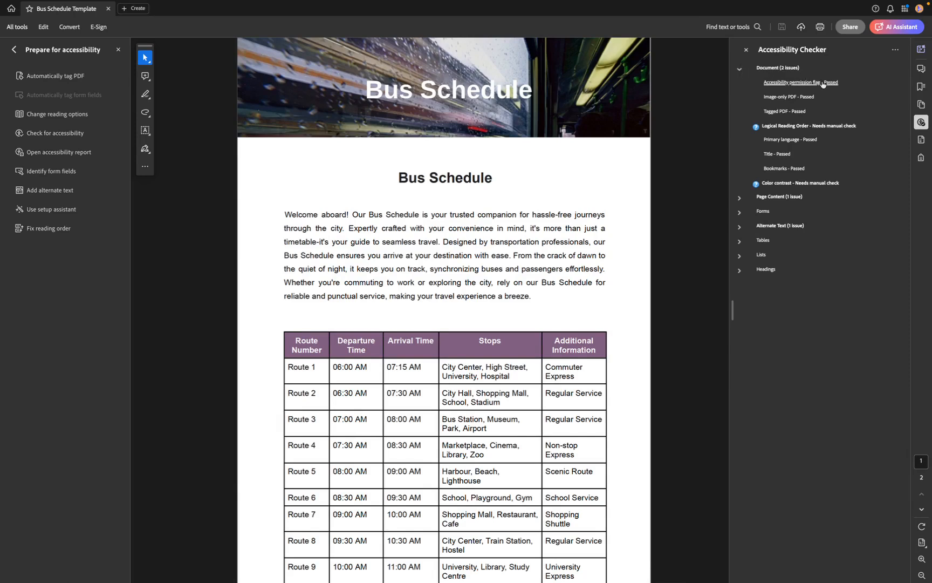
left_click(807, 127)
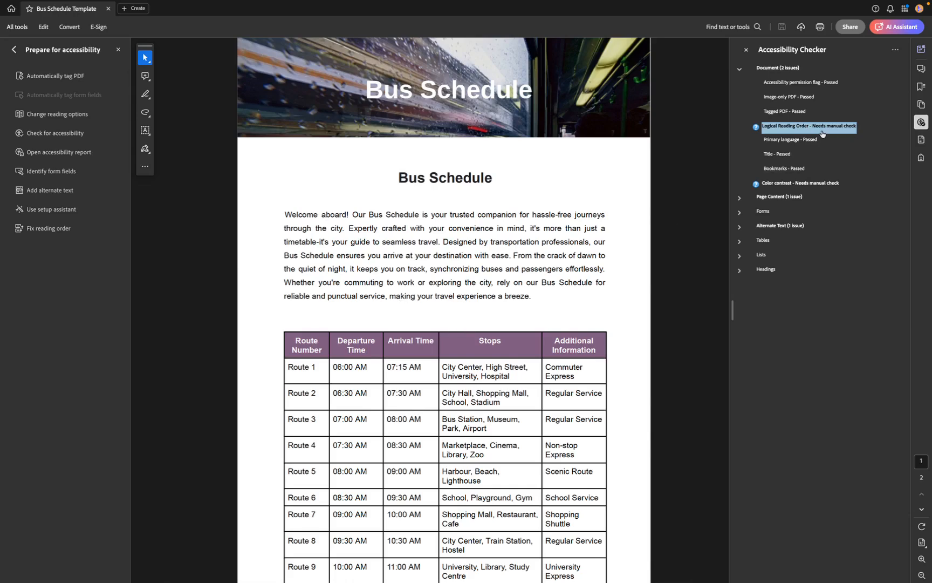
scroll(491, 348, "down", 5)
scroll(493, 354, "up", 5)
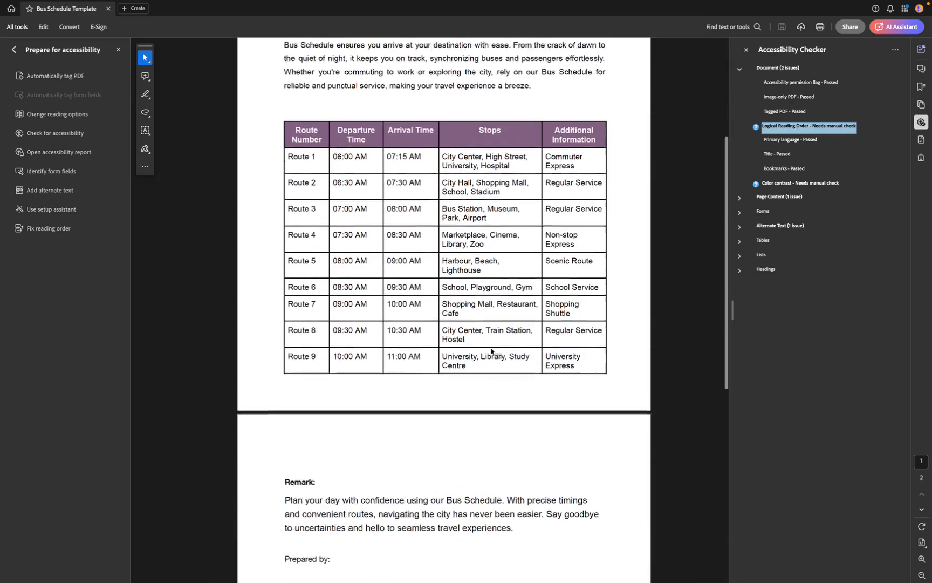
right_click(815, 130)
left_click(826, 134)
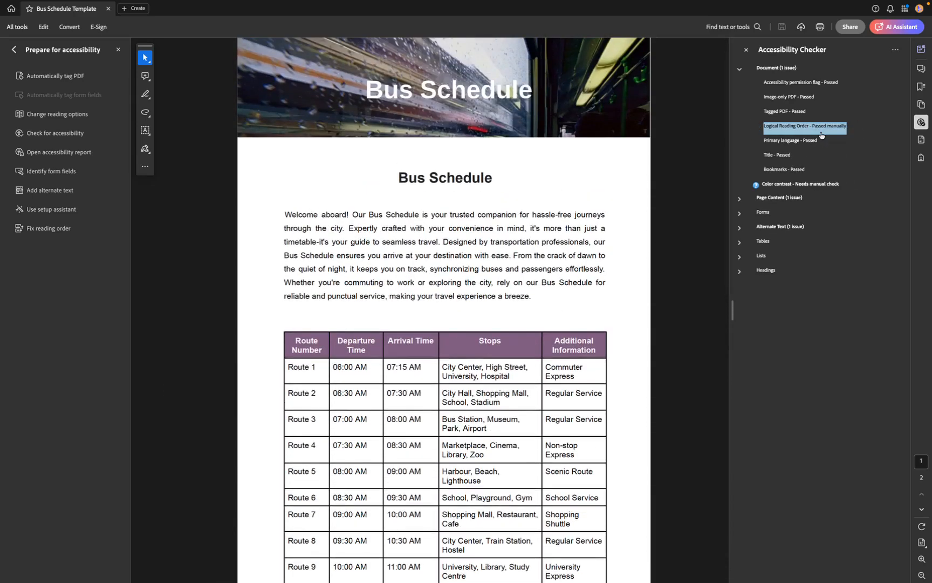
Set the text colour of the "Stops" table header to black (000000) to try out its colour contrast.
left_click(815, 189)
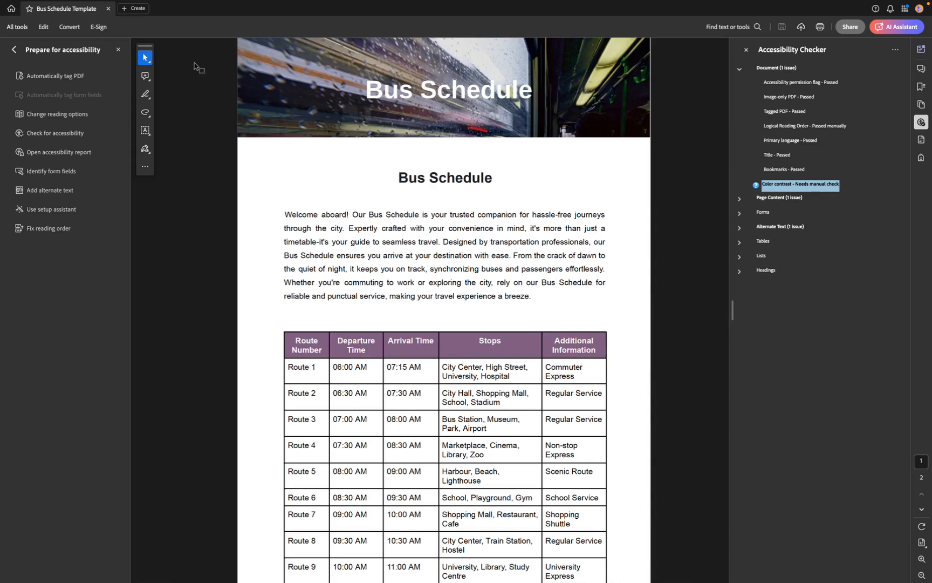
left_click(43, 28)
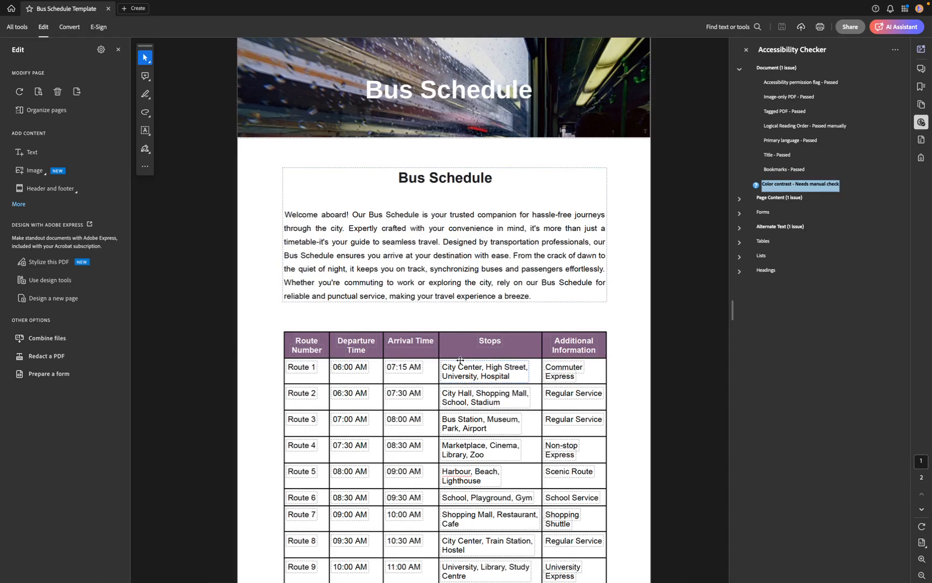
double_click(490, 341)
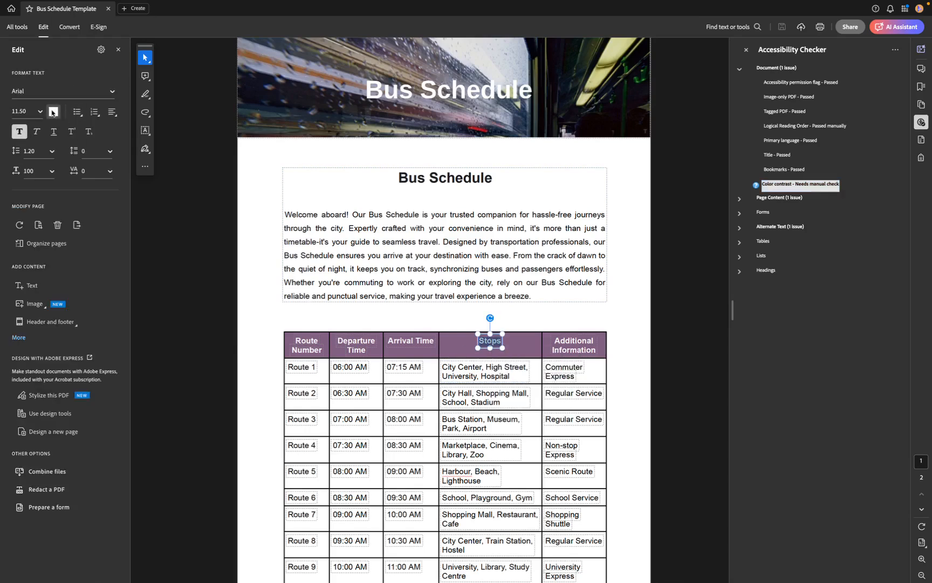
left_click(53, 111)
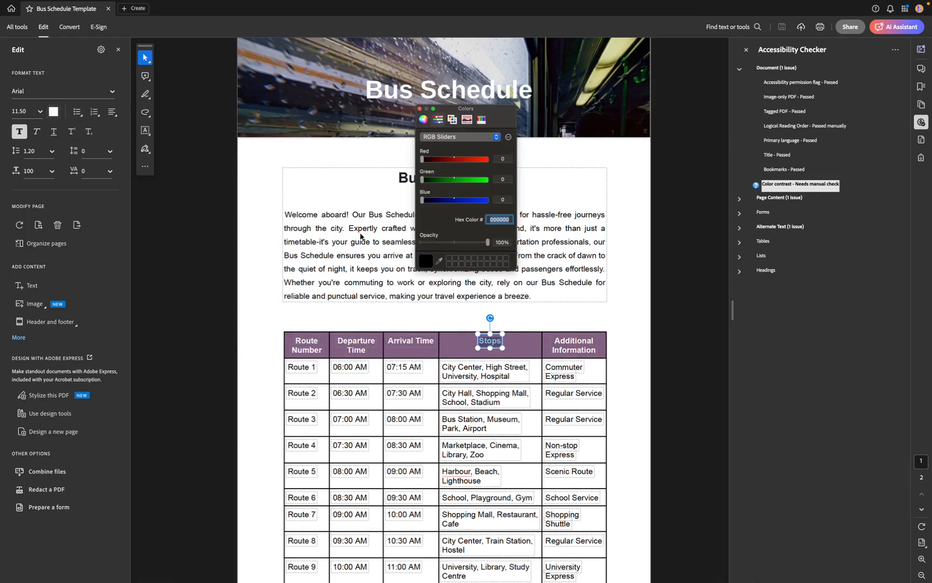
left_click(419, 109)
left_click(426, 399)
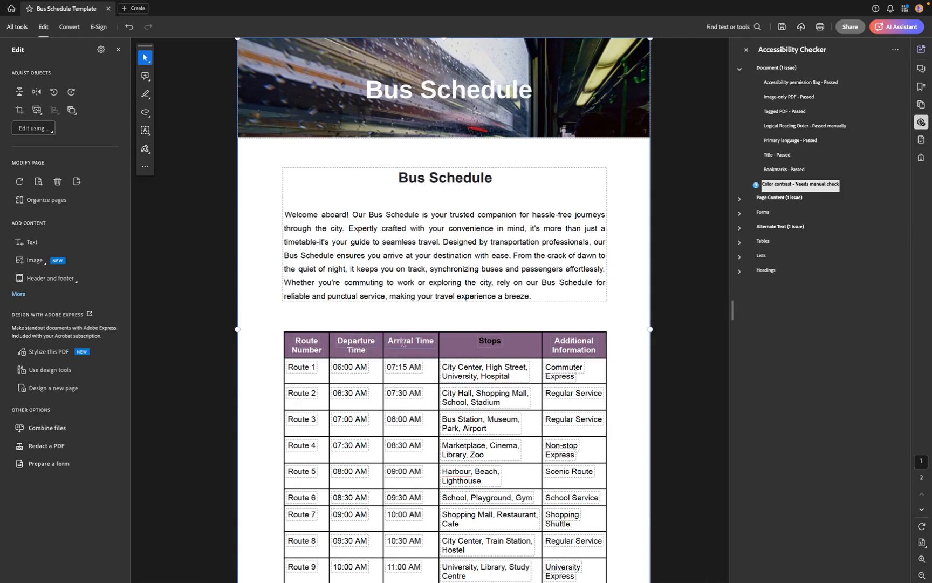
Set the text colour of the "Stops" table header to white (FFFFFF).
double_click(493, 343)
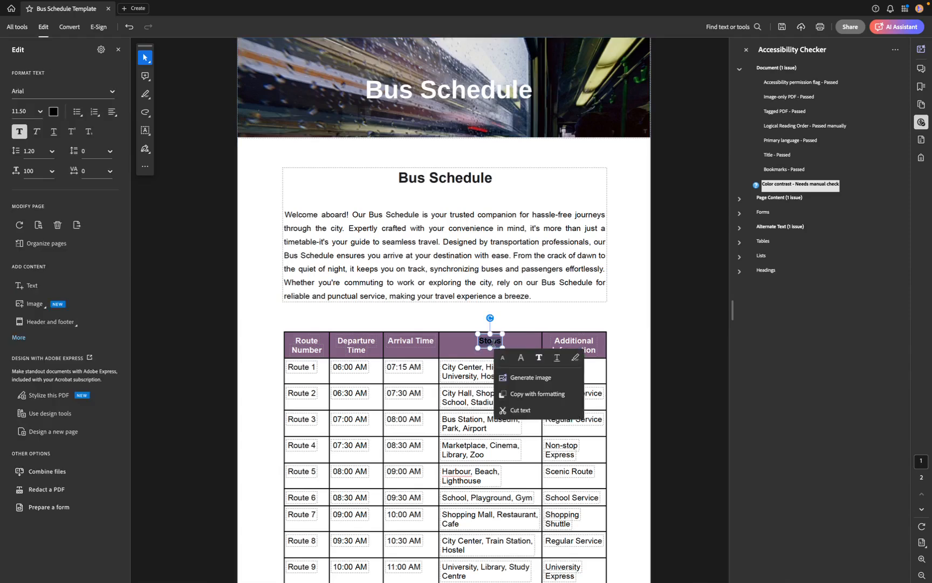
left_click(53, 111)
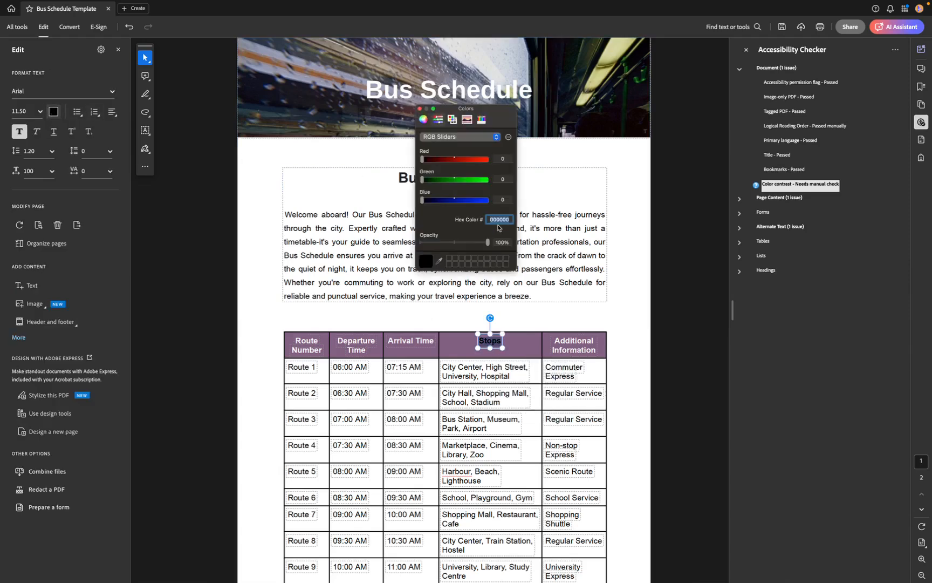
type("ffffff")
key("Return")
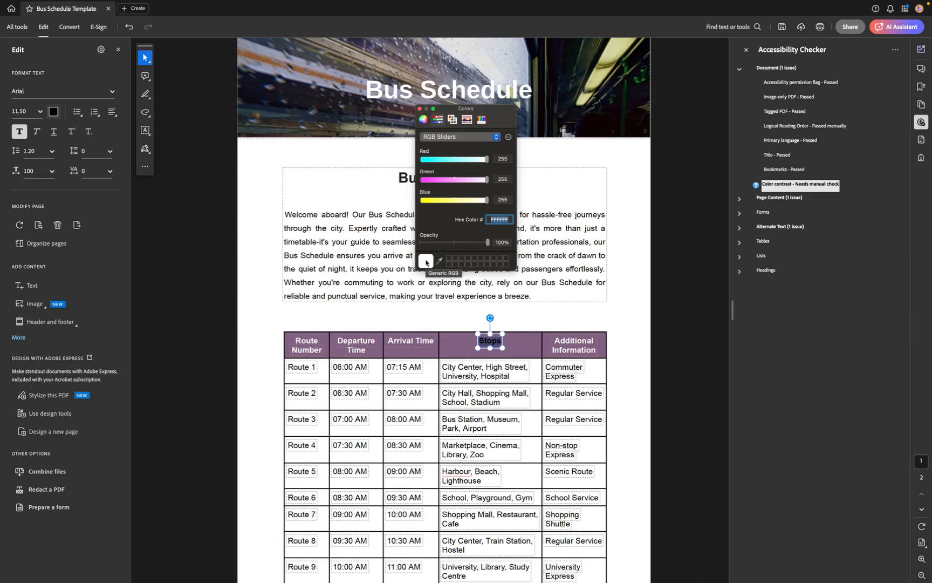
left_click(420, 110)
left_click(466, 355)
left_click(526, 350)
left_click(495, 315)
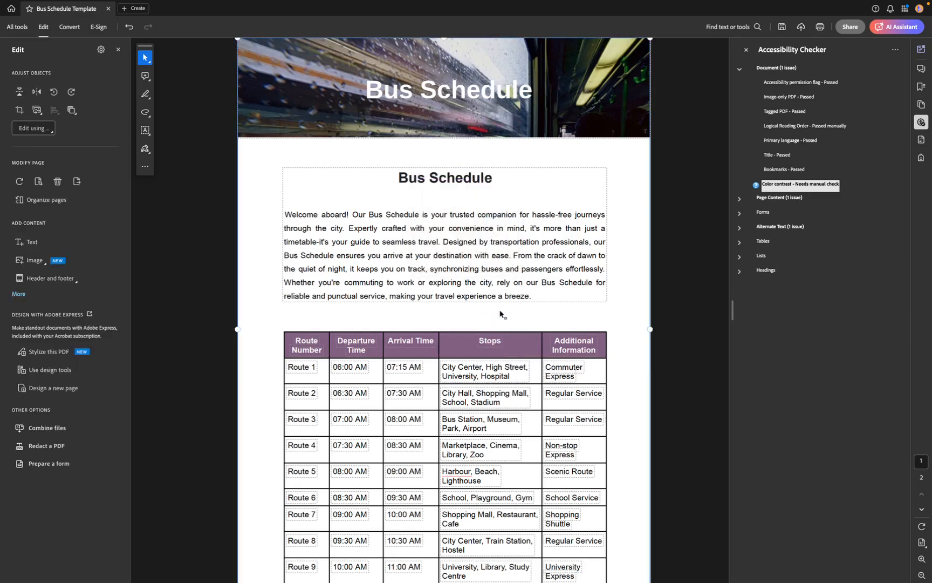
Review the contrast of the page's text and table, and mark the Color contrast rule as passed.
scroll(486, 402, "down", 3)
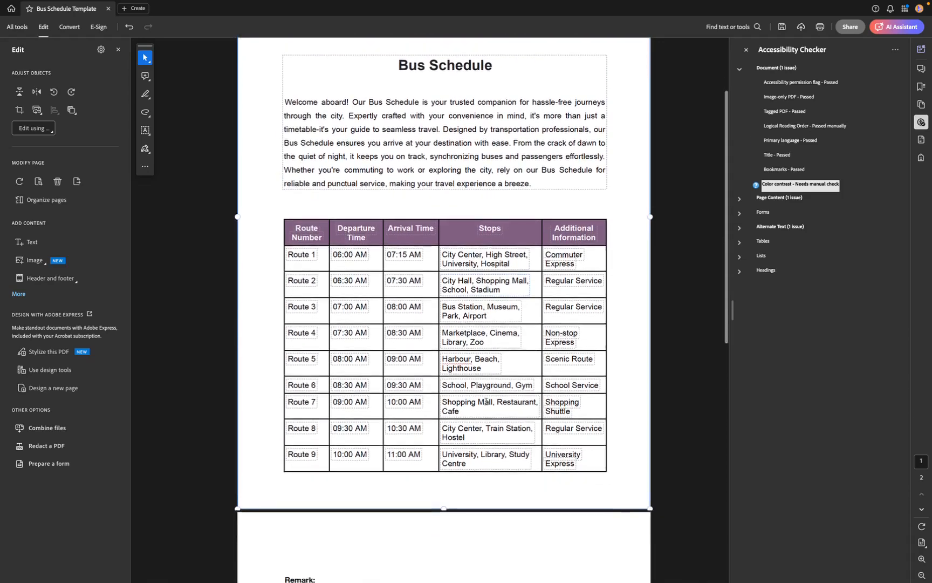
scroll(486, 402, "up", 3)
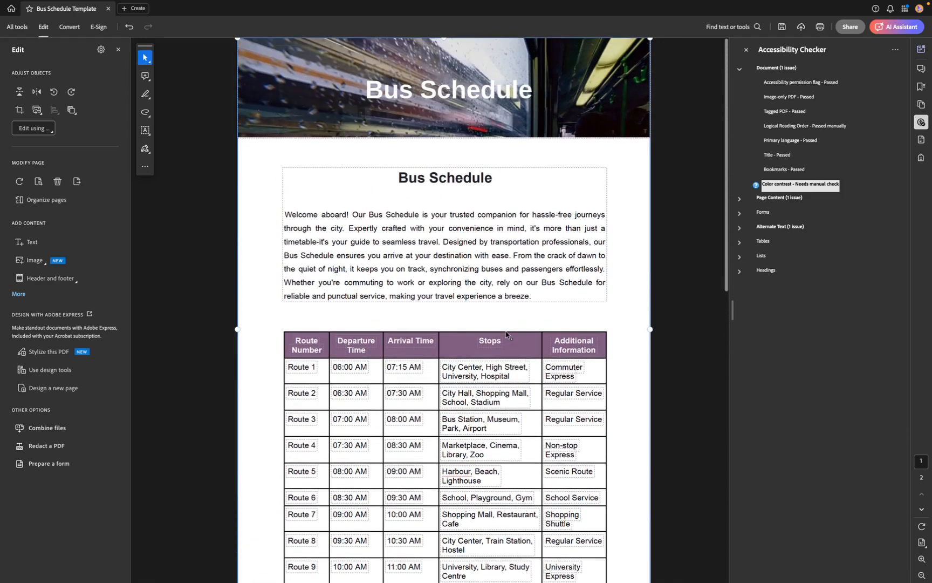
scroll(506, 334, "down", 1)
scroll(506, 335, "up", 1)
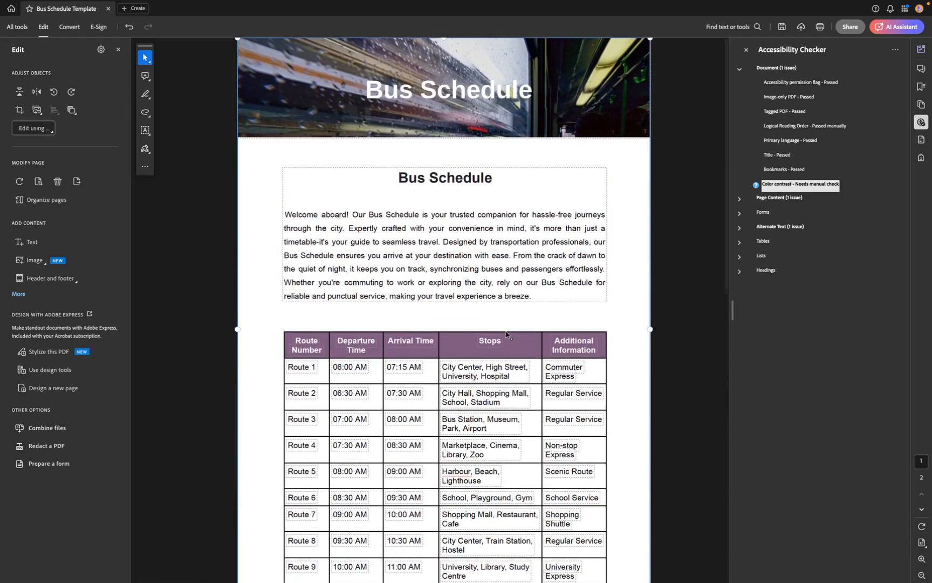
right_click(798, 188)
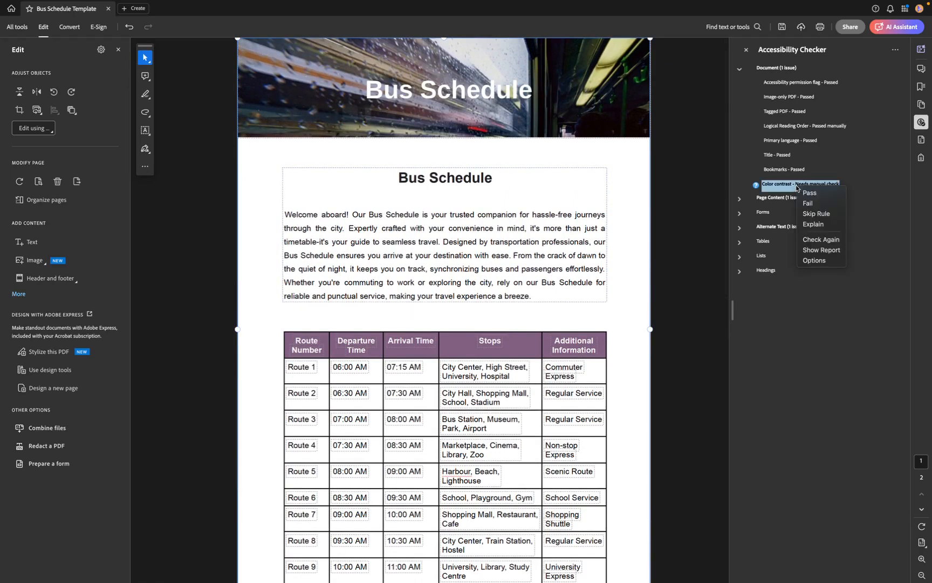
left_click(809, 193)
Examine the Tagged content rule in the Page Content results against the page's heading and introductory paragraph.
left_click(740, 200)
left_click(739, 69)
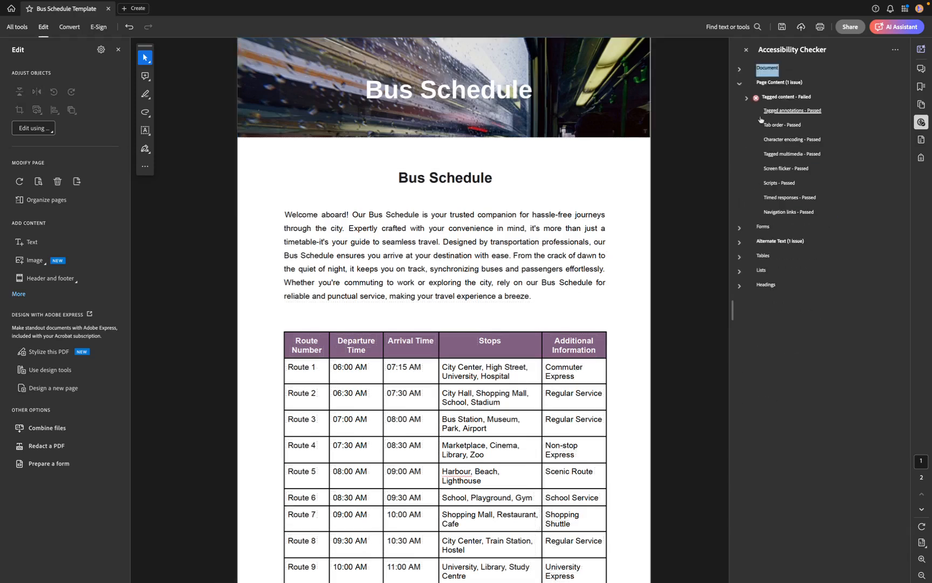
left_click(778, 99)
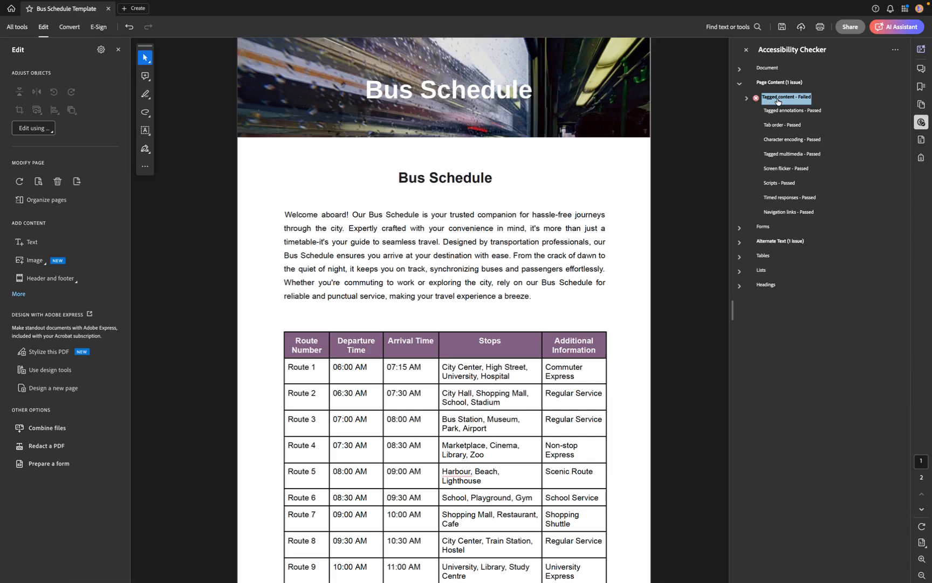
left_click(395, 178)
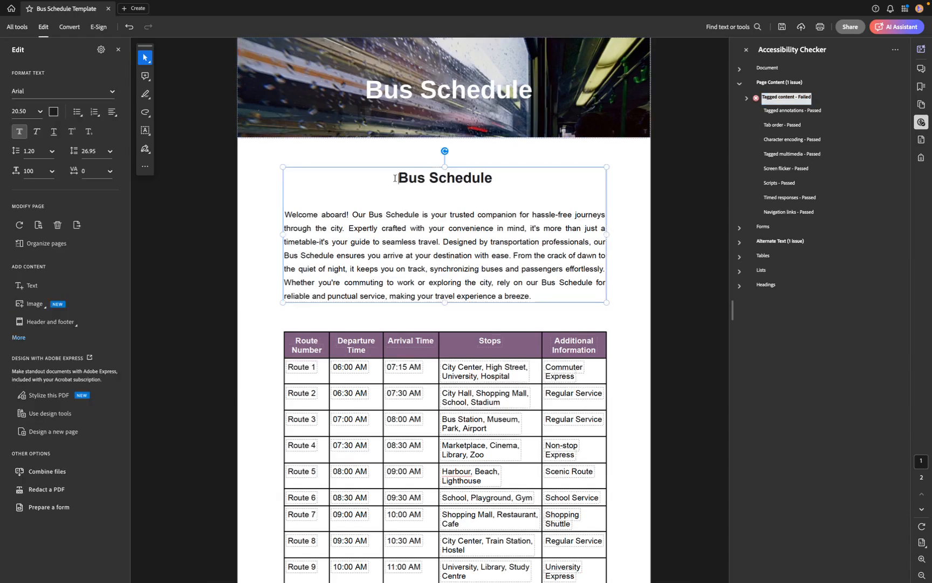
left_click_drag(395, 178, 518, 178)
left_click(439, 253)
left_click_drag(286, 213, 550, 296)
left_click(525, 282)
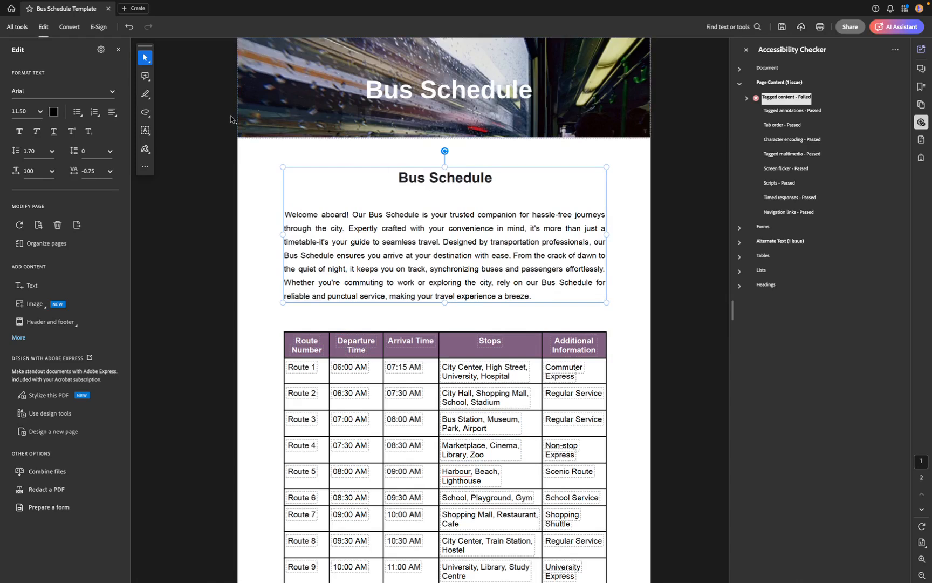
Automatically tag the PDF with the accessibility preparation tools.
left_click(20, 28)
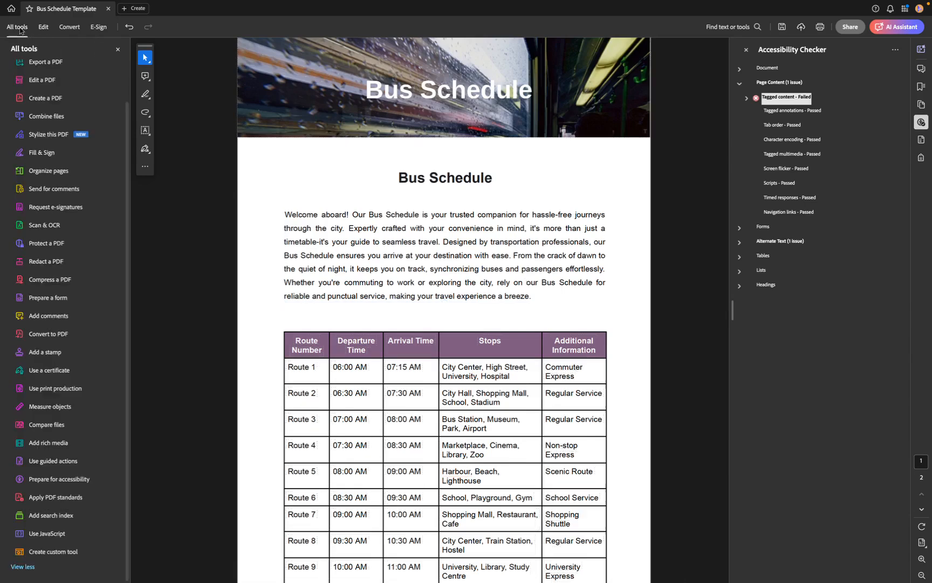
scroll(66, 328, "down", 2)
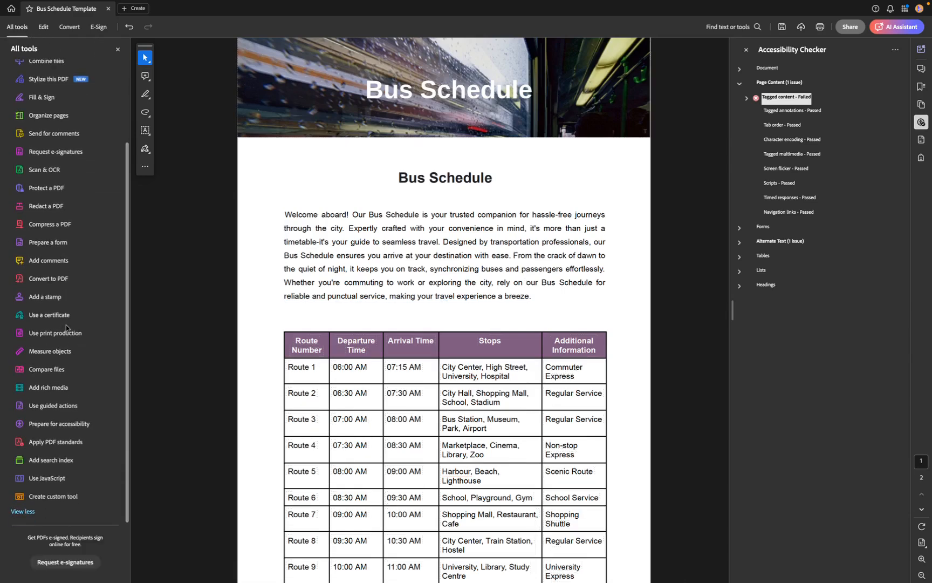
left_click(76, 421)
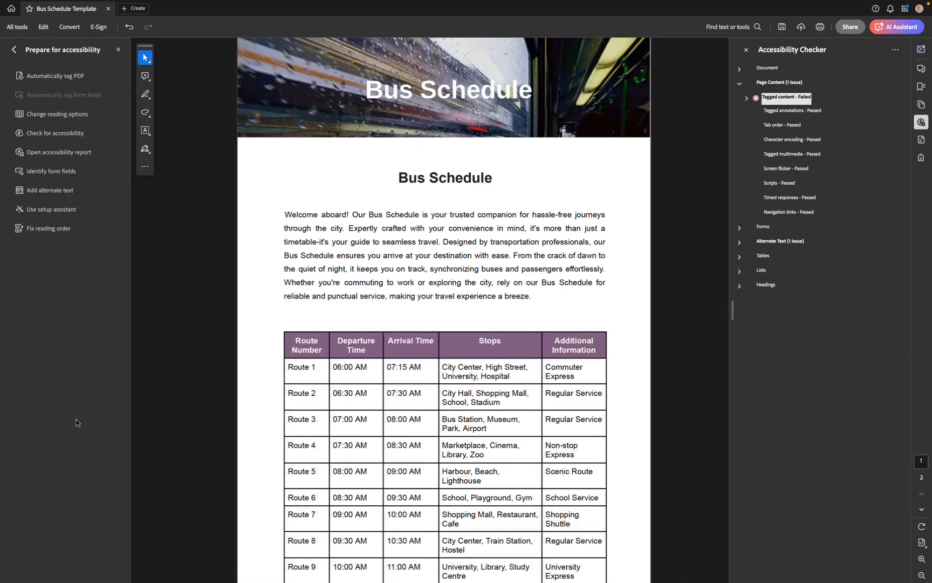
left_click(69, 81)
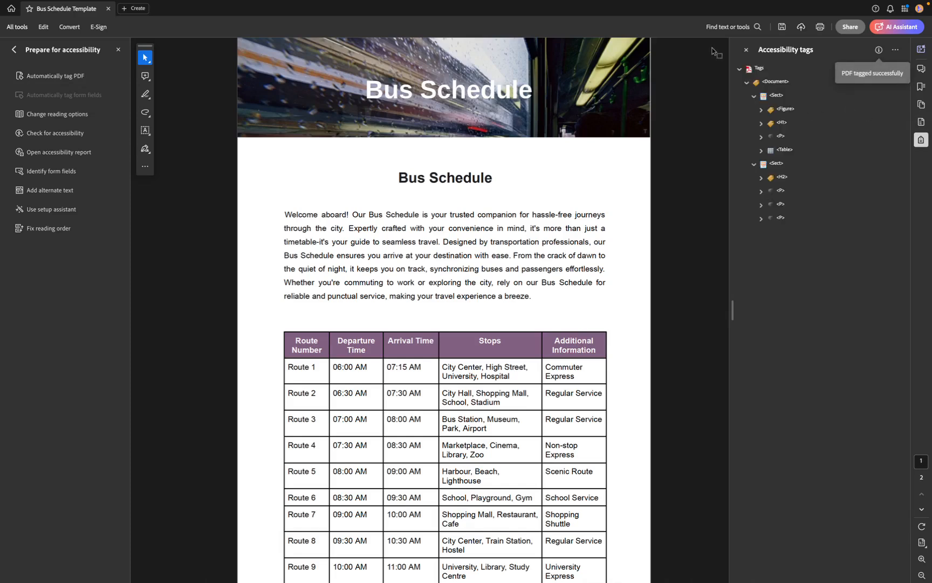
Run the full accessibility check on all pages of the document and expand the Document results.
left_click(61, 139)
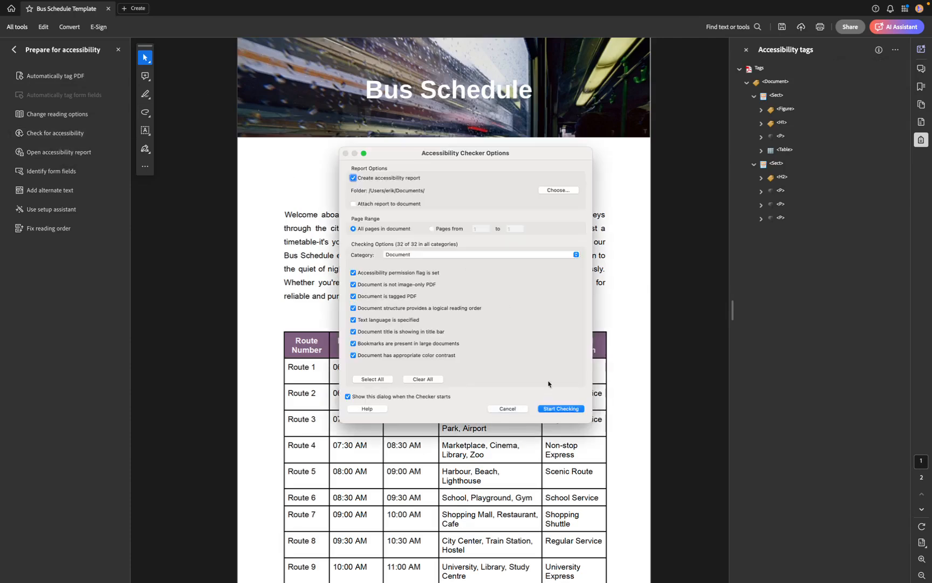
left_click(559, 408)
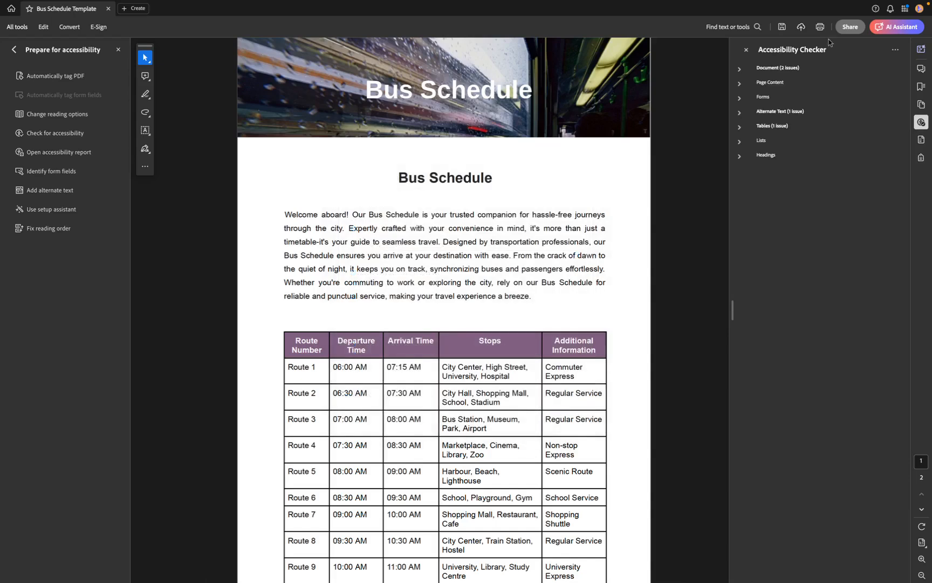
left_click(739, 70)
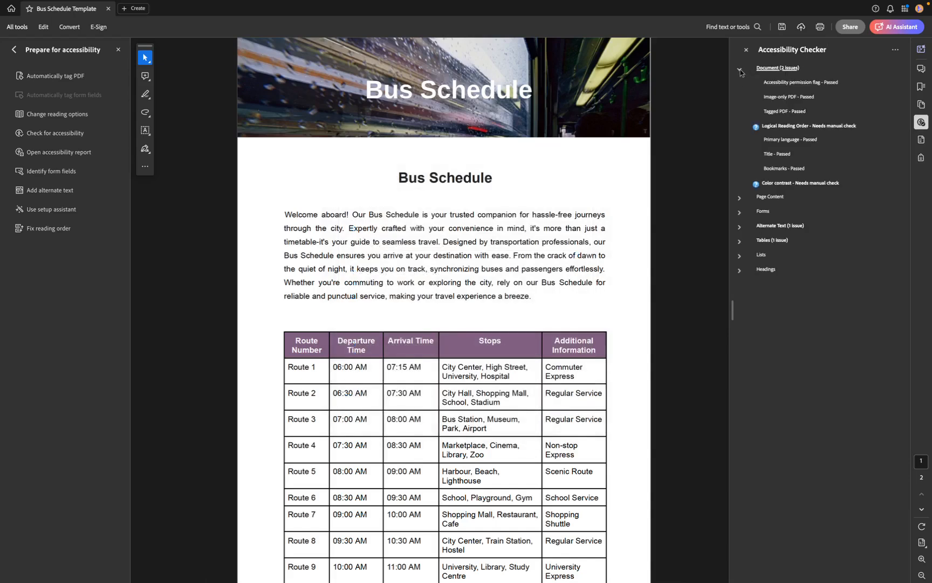
Mark the Logical Reading Order and Color contrast rules as passed.
left_click(803, 127)
right_click(803, 131)
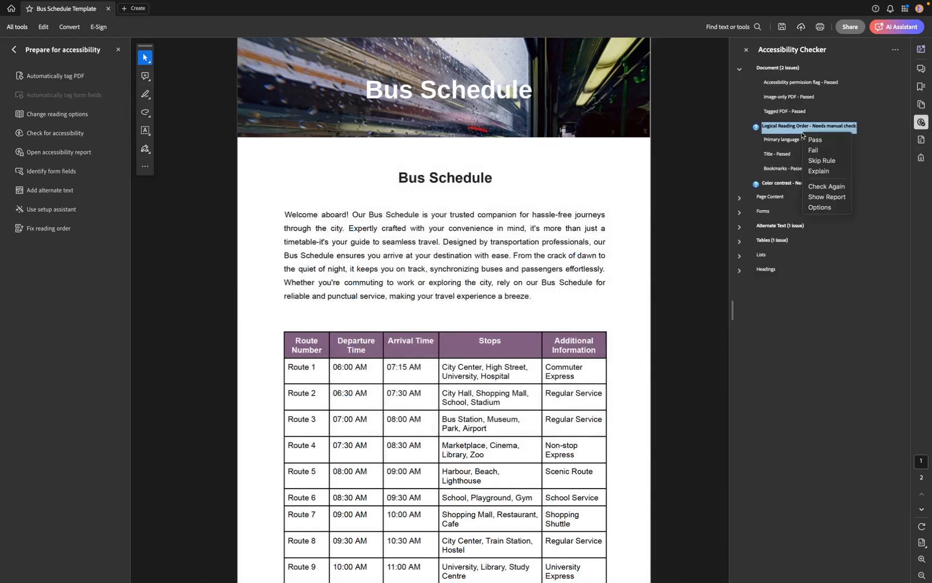
left_click(814, 139)
left_click(793, 184)
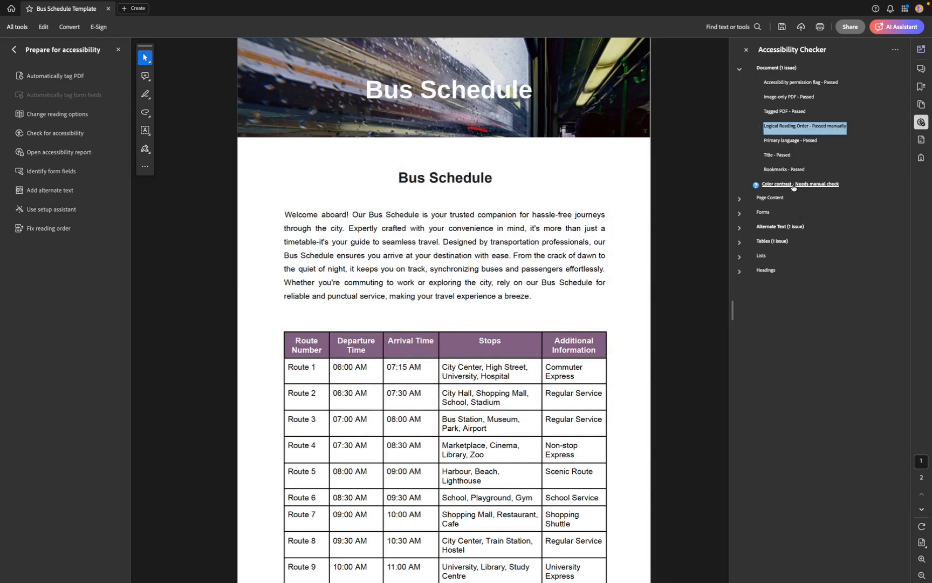
right_click(795, 186)
left_click(808, 192)
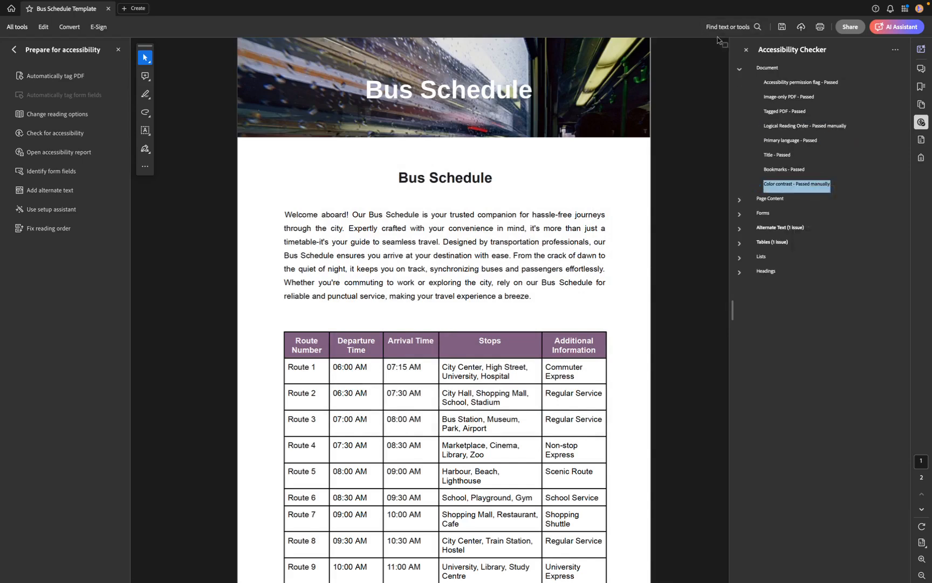
Review the rules in the Page Content and Forms results, collapsing each category once checked.
left_click(739, 69)
left_click(740, 84)
left_click(783, 98)
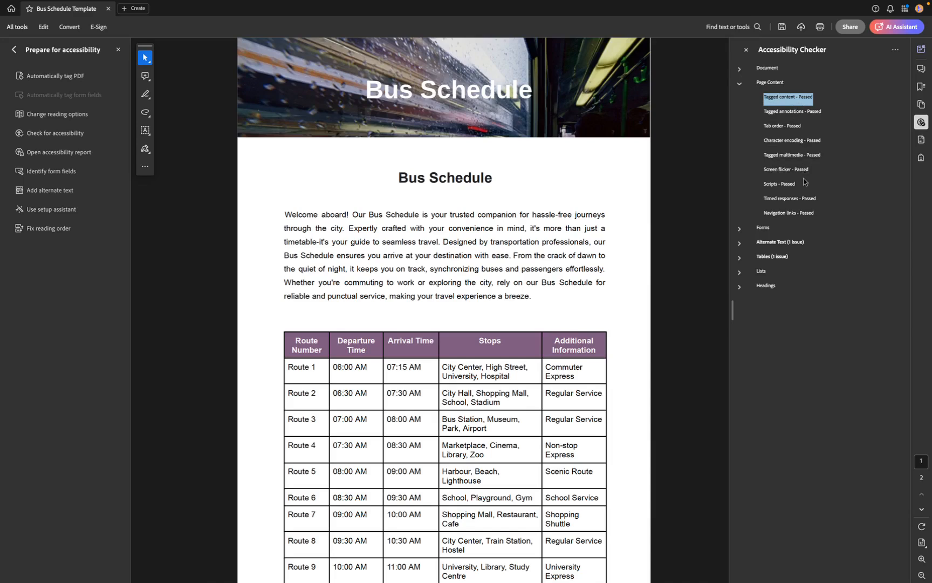
left_click(741, 85)
left_click(740, 99)
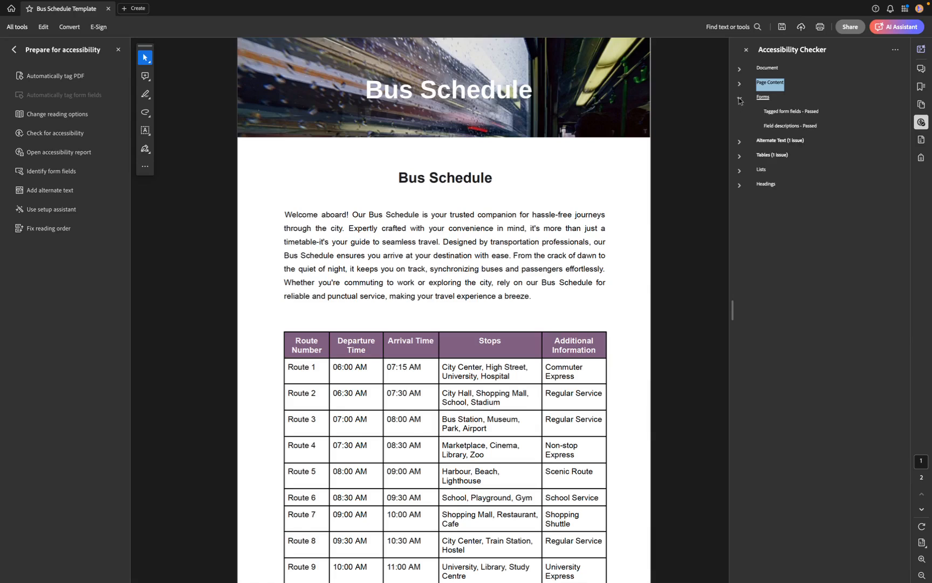
left_click(740, 99)
Fix the Figures alternate text rule by giving the header image the alternate text "Moving bus image.".
left_click(740, 112)
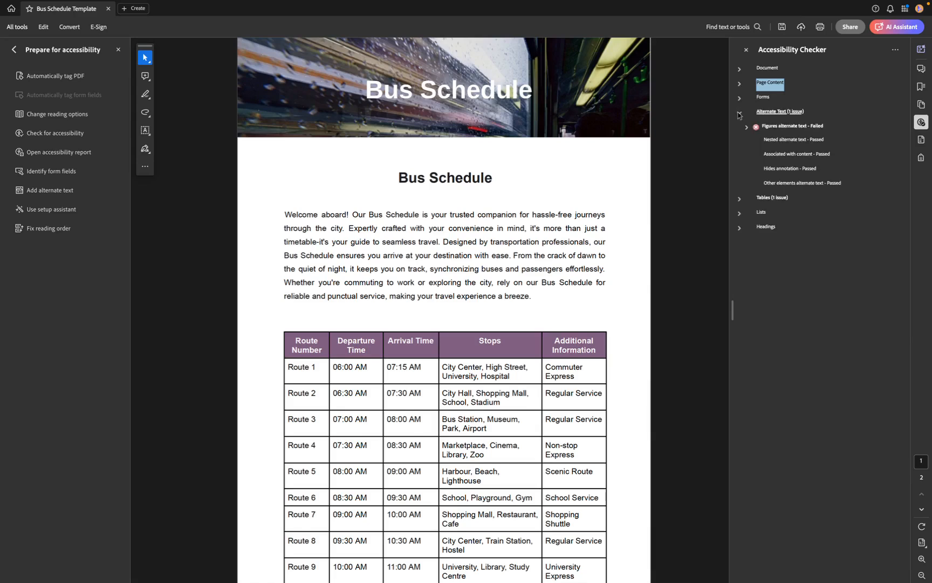
left_click(801, 131)
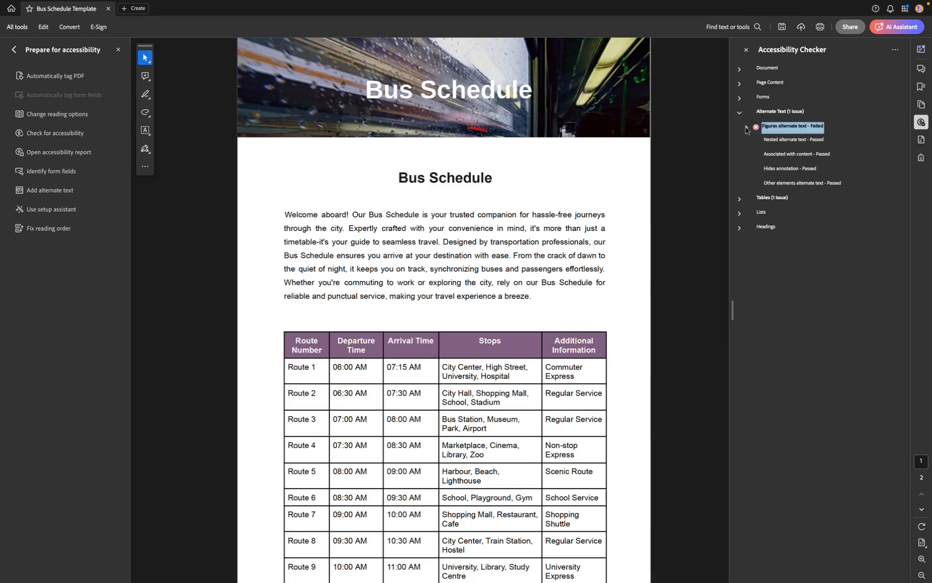
right_click(783, 128)
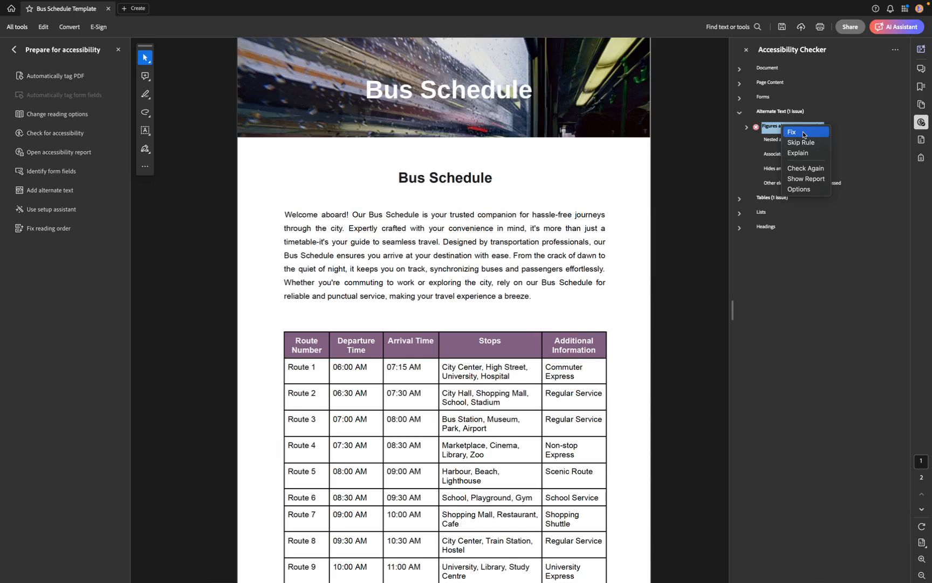
left_click(803, 132)
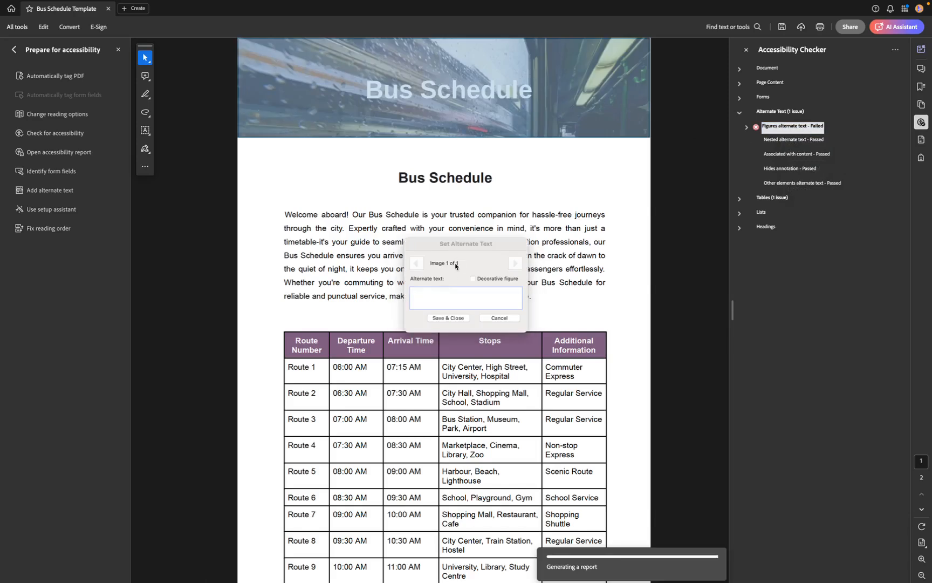
left_click(456, 301)
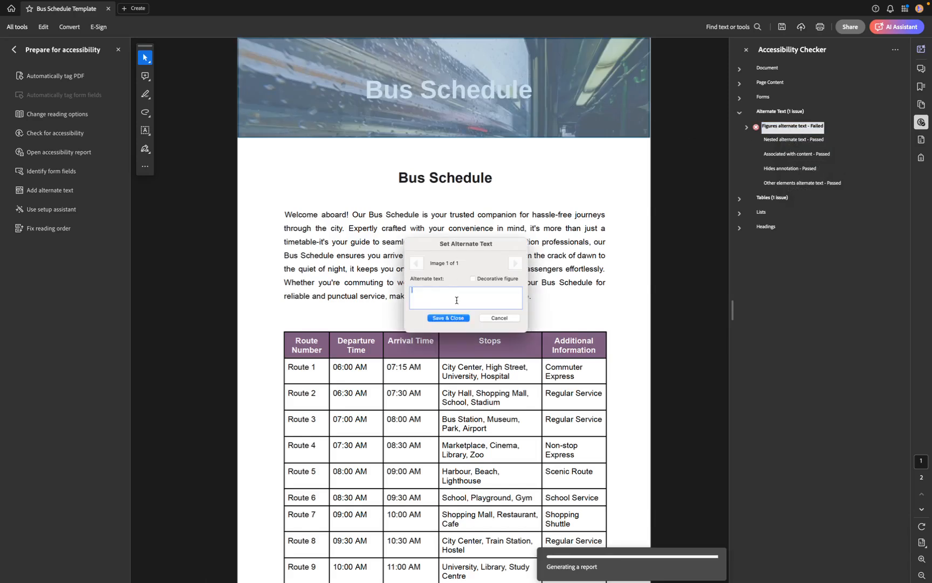
type("Moving bus image.")
left_click(459, 318)
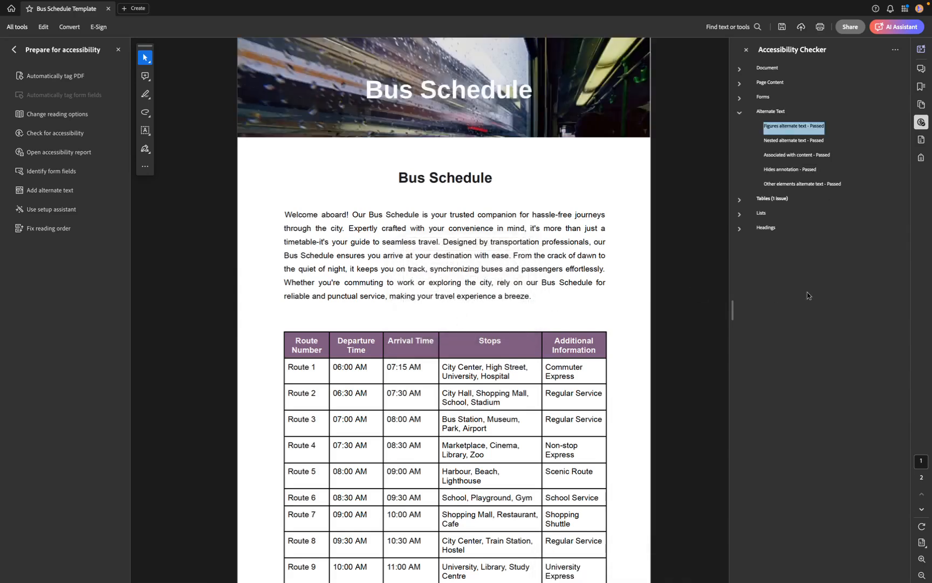
Review the other Alternate Text rules and the Rows, TH and TD, Headers and Regularity rules for tables.
left_click(787, 140)
left_click(792, 153)
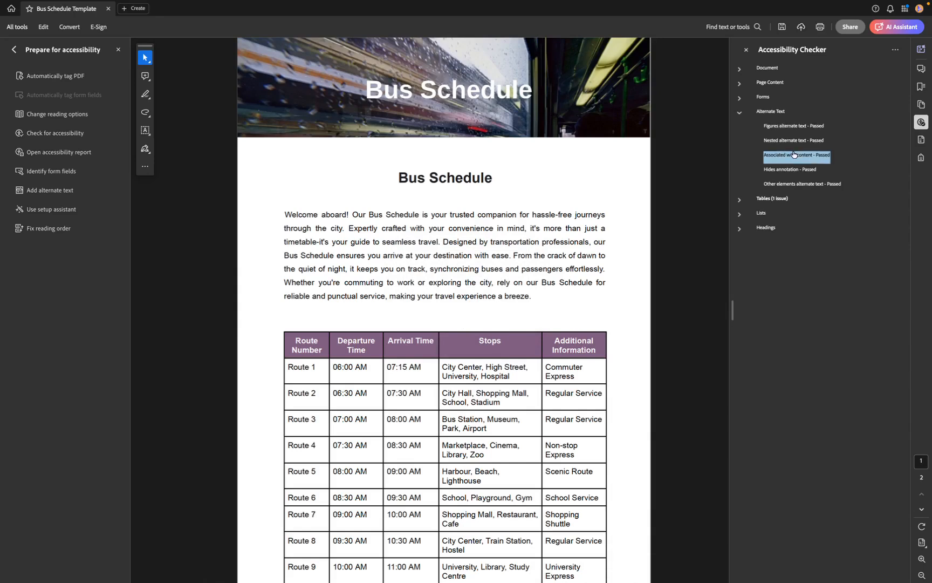
left_click(793, 170)
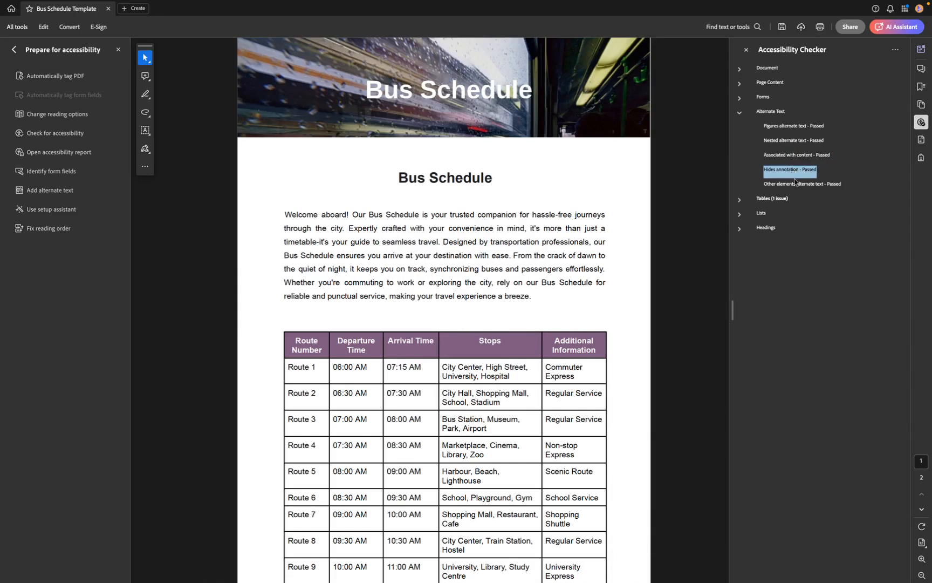
left_click(740, 113)
left_click(740, 128)
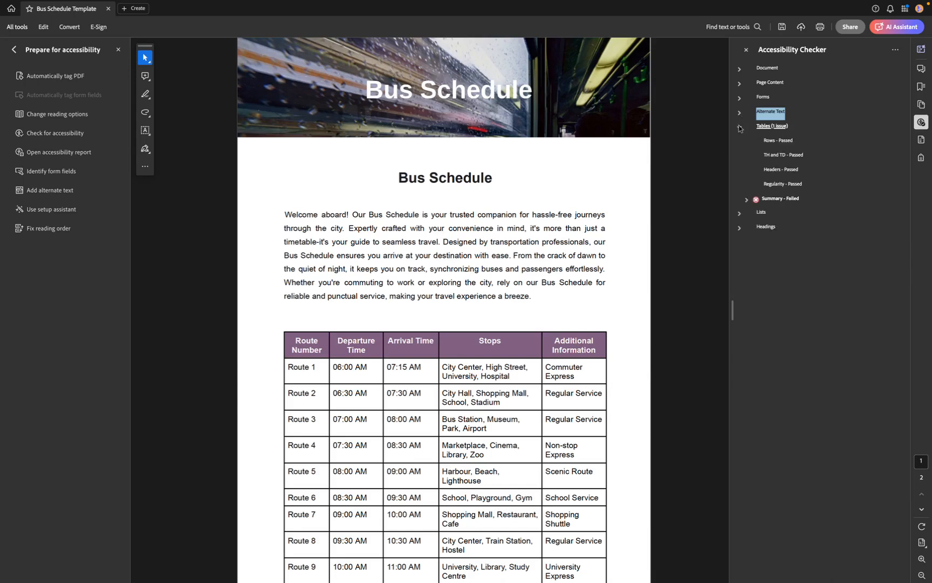
left_click(771, 141)
left_click(780, 156)
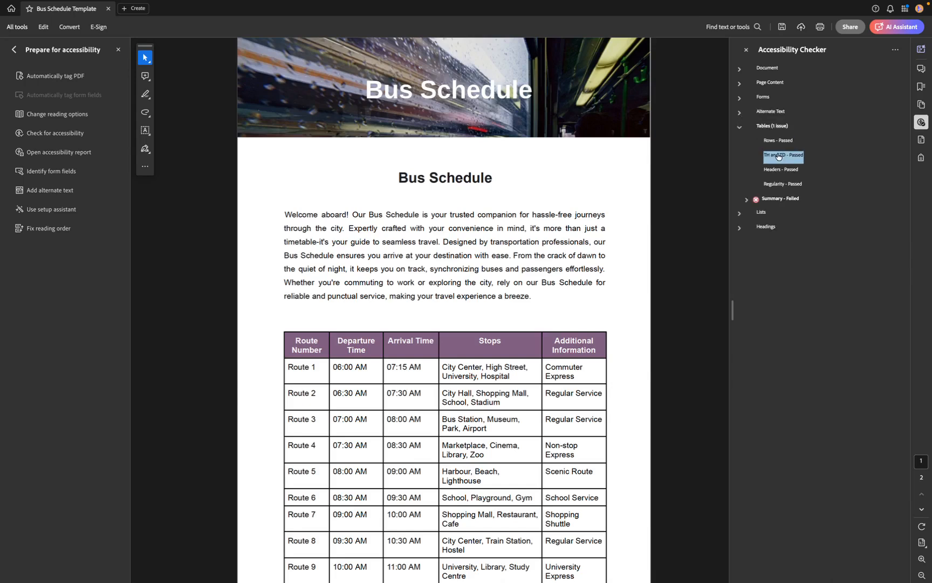
left_click(782, 170)
left_click(782, 184)
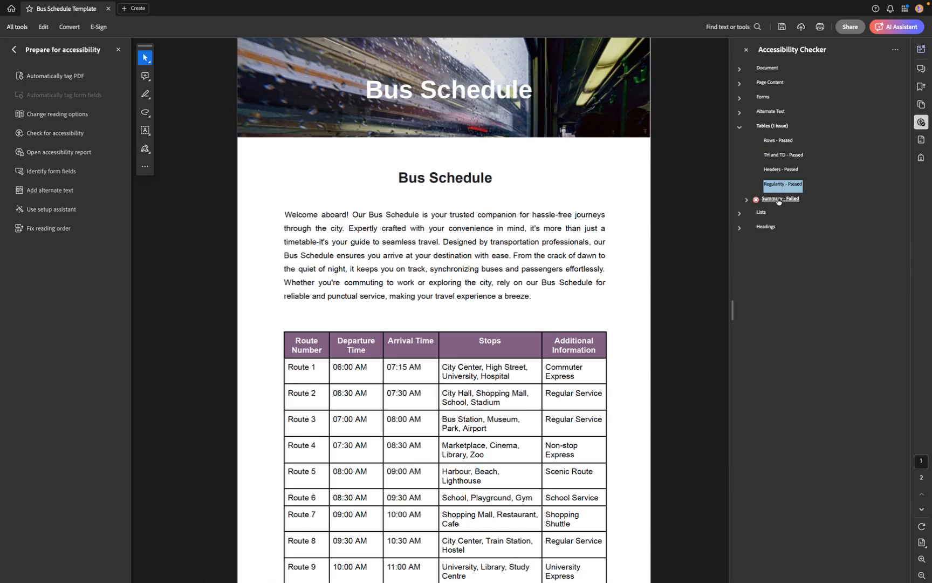
Locate the element flagged by the Tables Summary rule on the page.
left_click(763, 200)
left_click(747, 200)
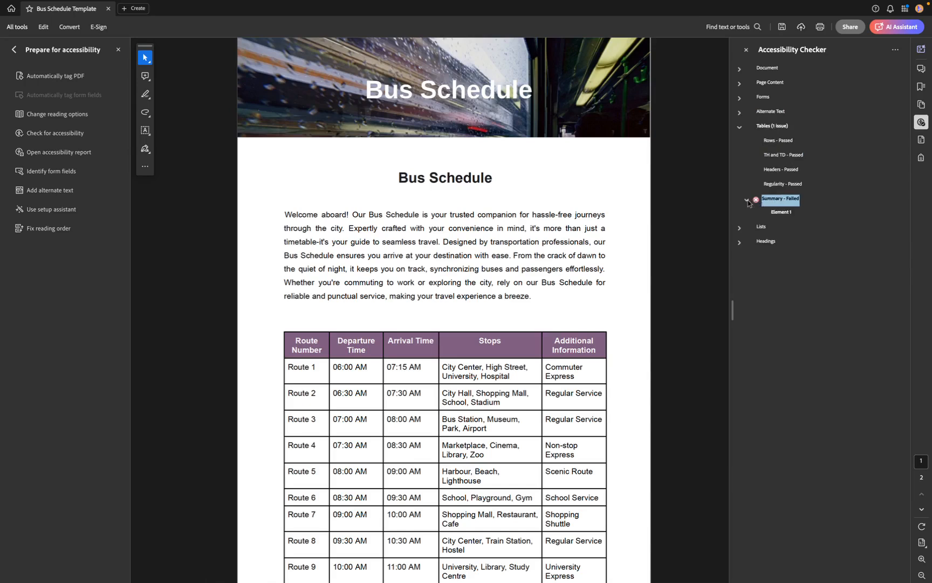
left_click(786, 213)
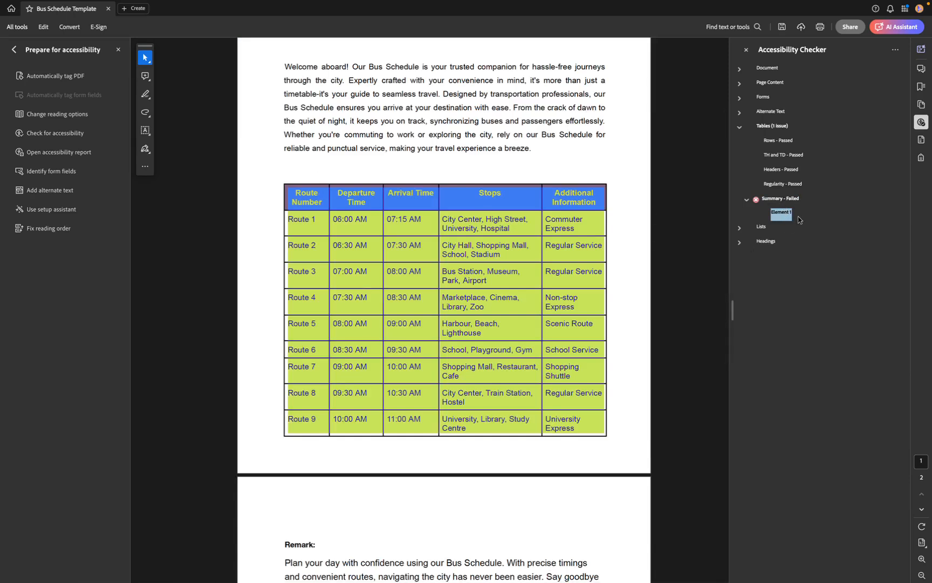
Show the accessibility report, read the linked Adobe help on the Tables Summary rule in the browser, and return to Acrobat.
left_click(789, 200)
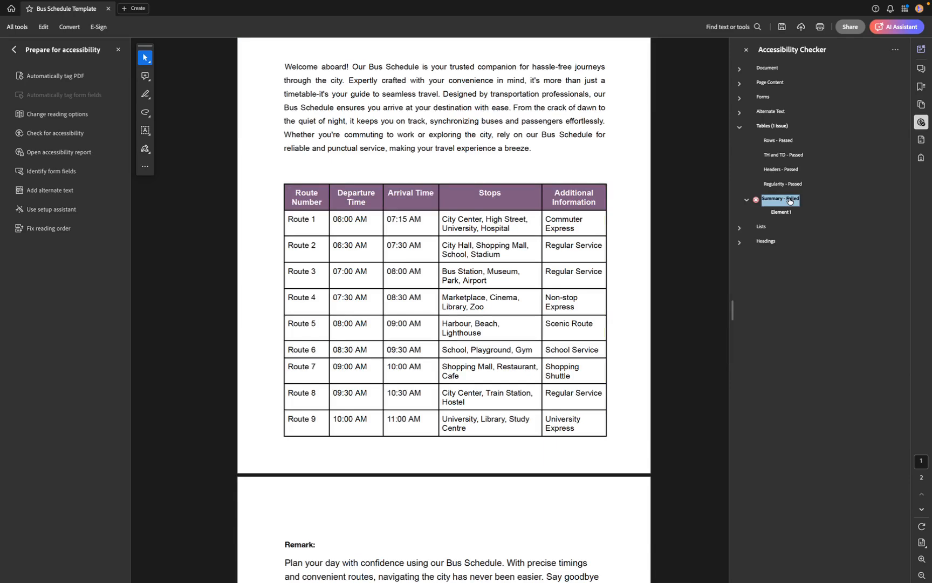
right_click(790, 200)
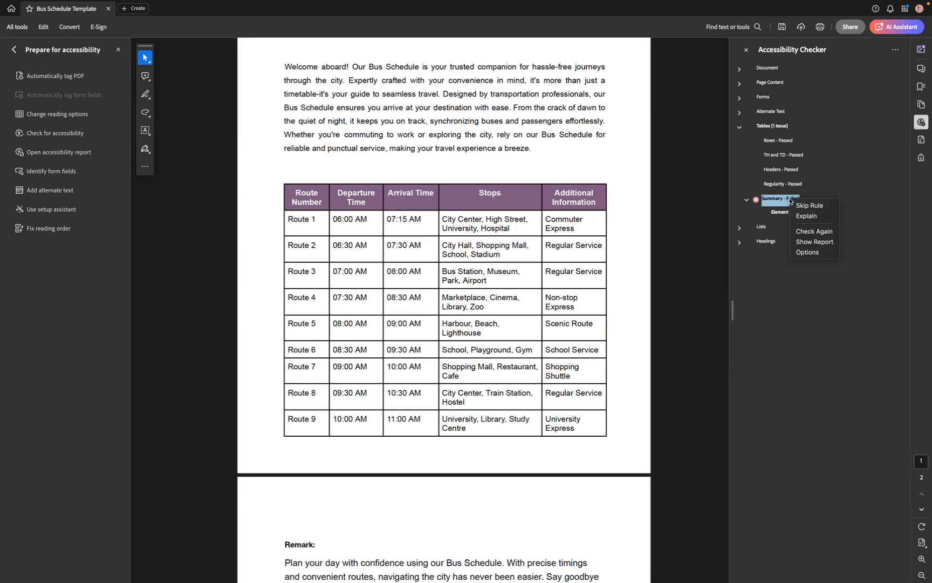
left_click(815, 241)
scroll(779, 357, "down", 2)
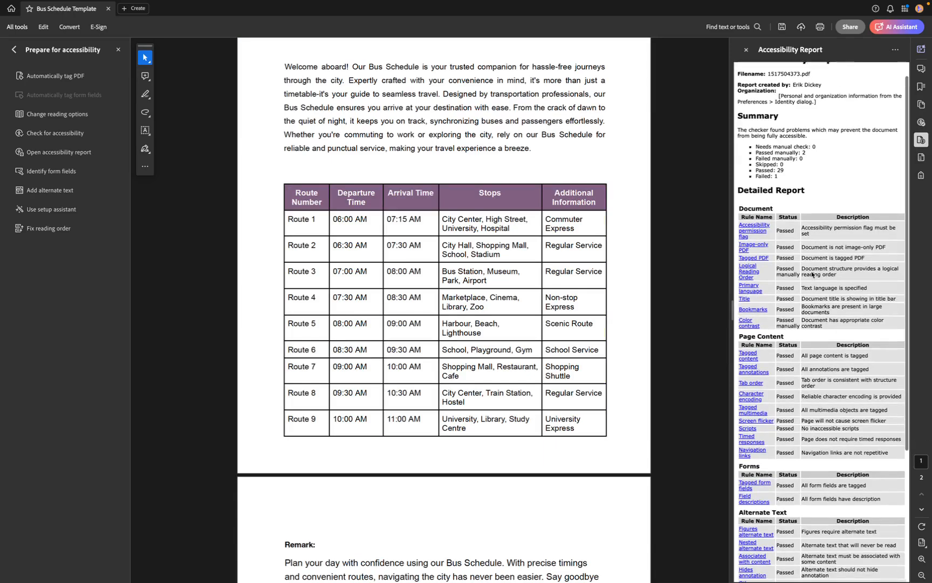
scroll(780, 357, "down", 3)
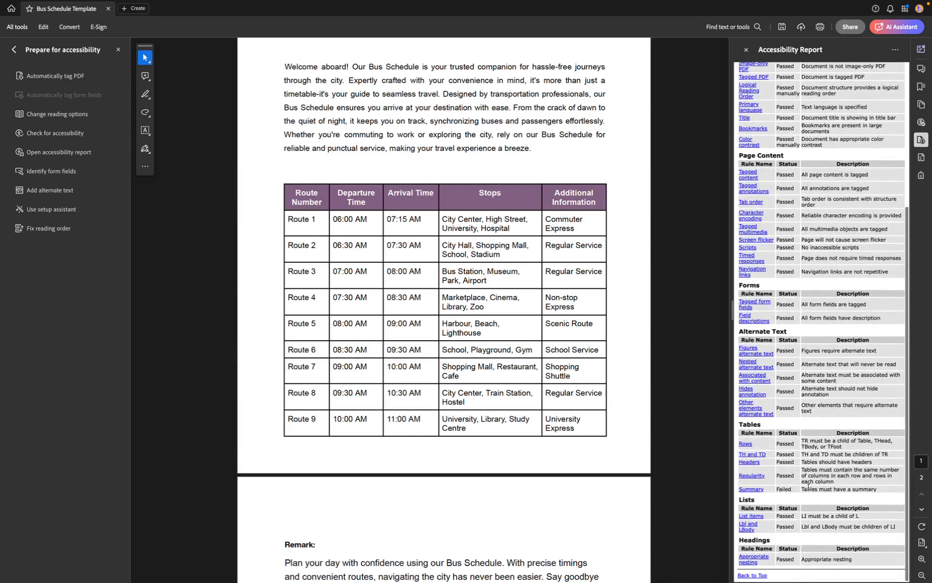
left_click(759, 490)
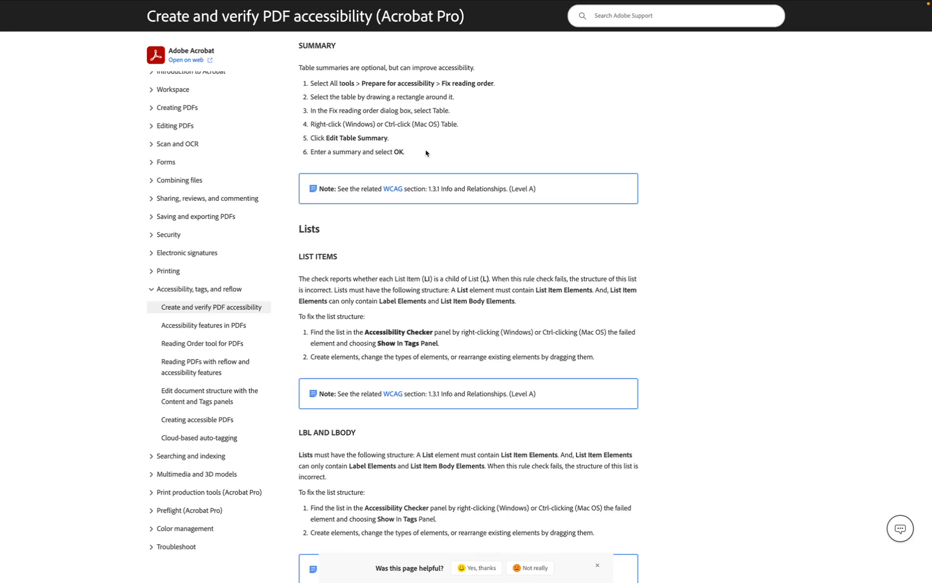
key("super+Tab")
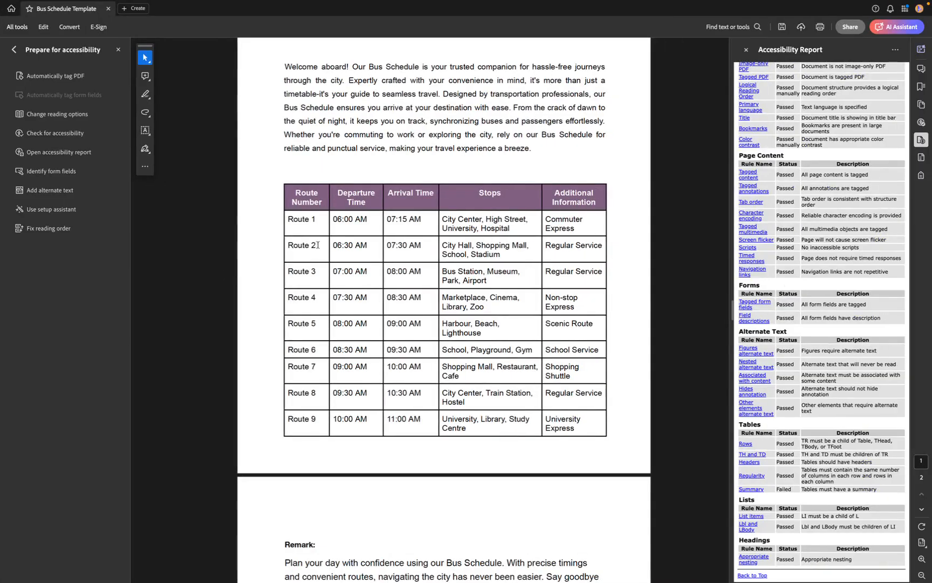
Close the report and use Fix reading order to mark the whole bus schedule grid as a Table.
left_click(746, 50)
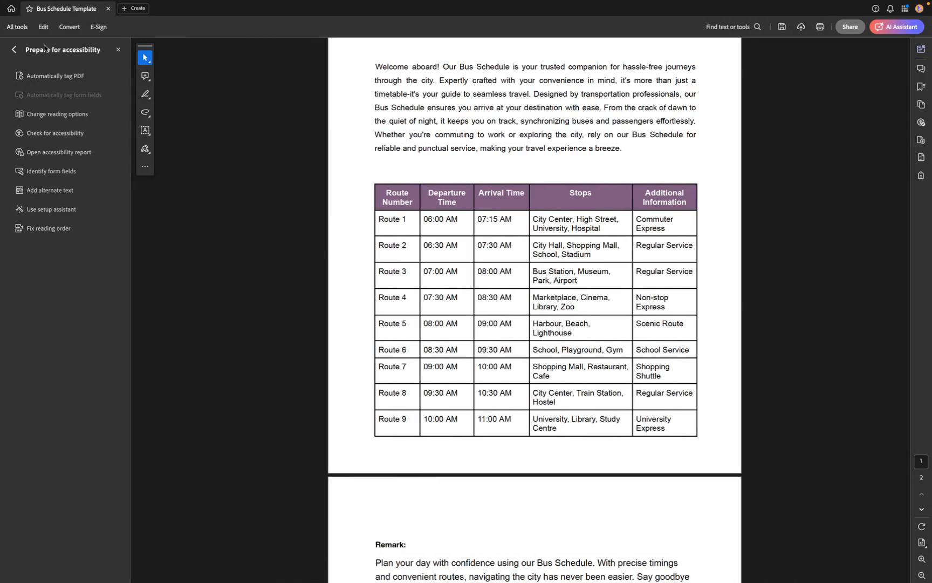
left_click(14, 50)
scroll(59, 387, "down", 2)
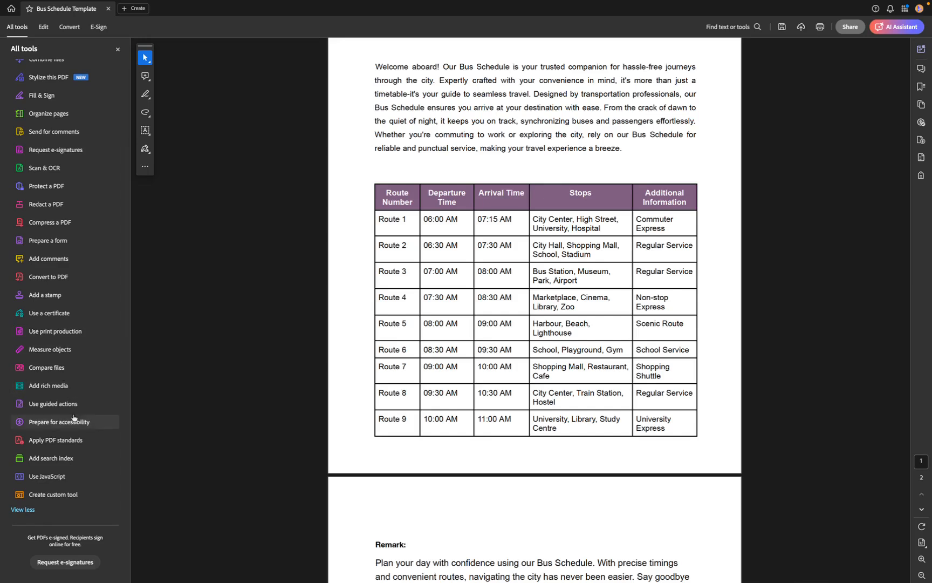
left_click(76, 421)
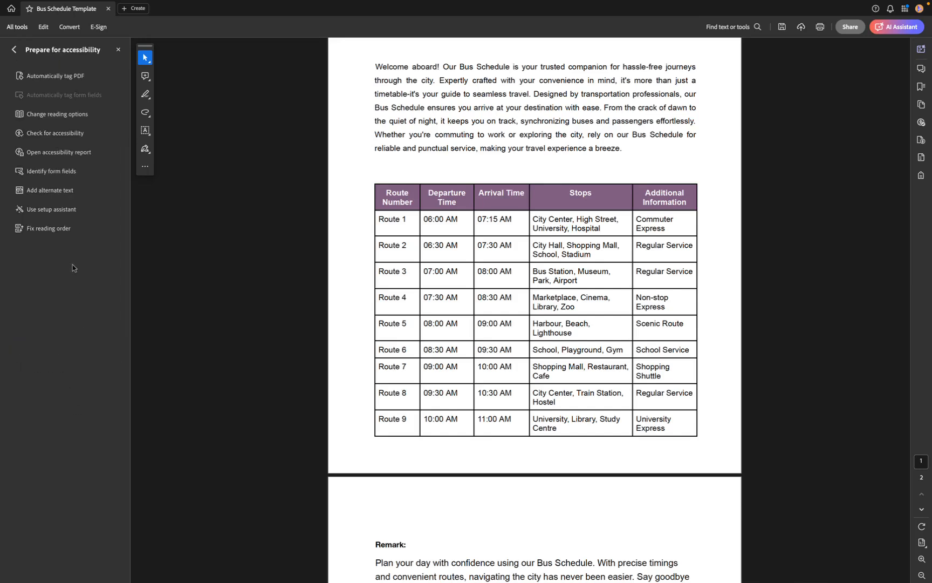
left_click(61, 232)
left_click_drag(527, 171, 318, 81)
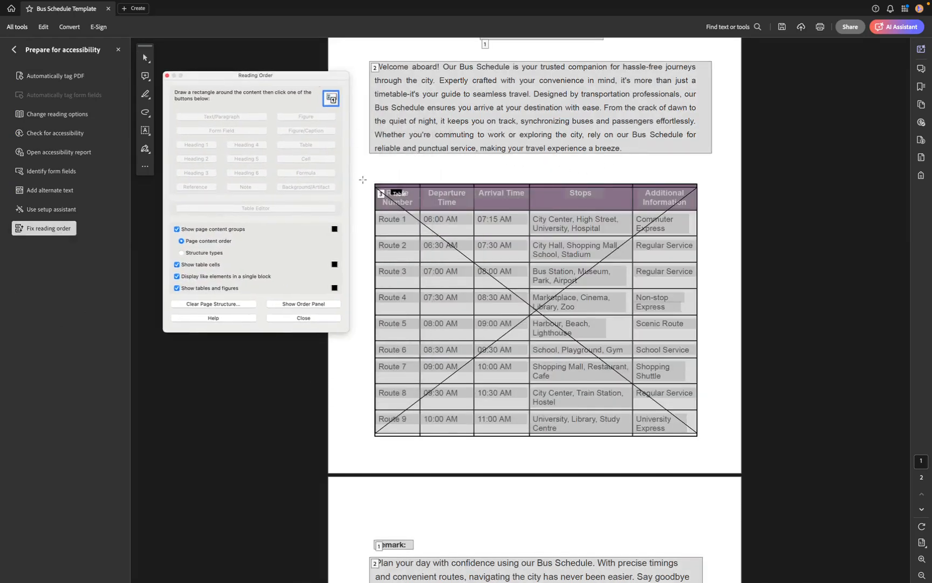
left_click_drag(363, 177, 720, 463)
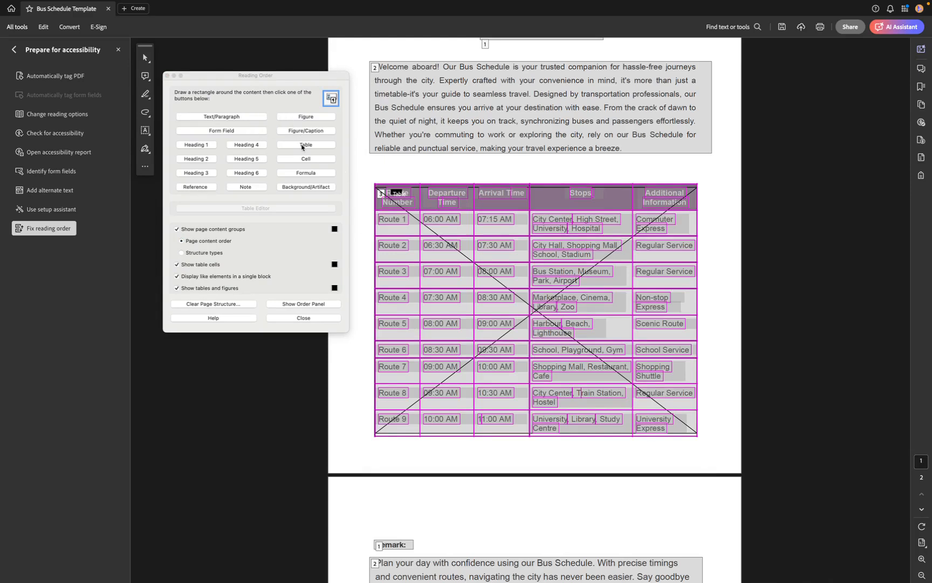
left_click(301, 145)
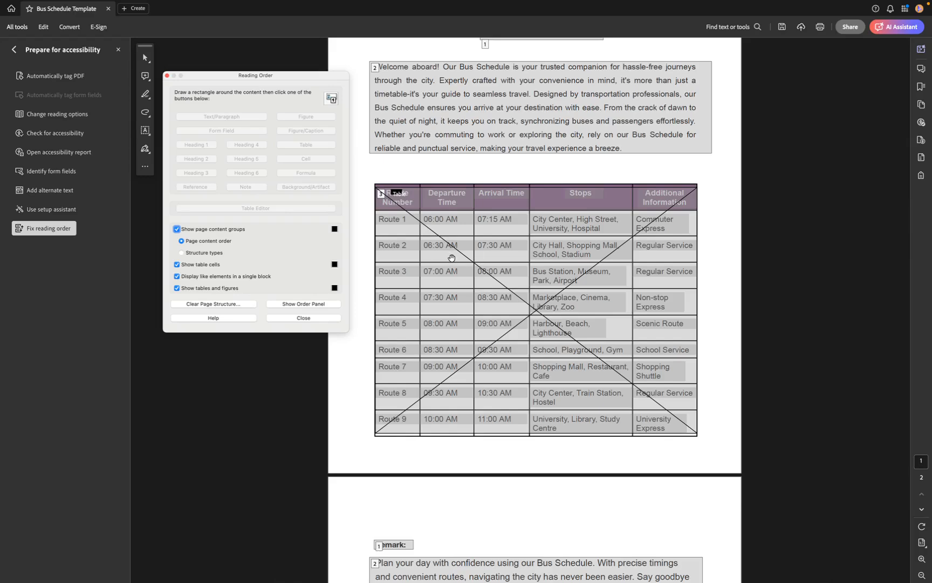
Add the table summary "Bus Schedule Time Table" to the bus schedule table and close the Reading Order dialog.
right_click(452, 258)
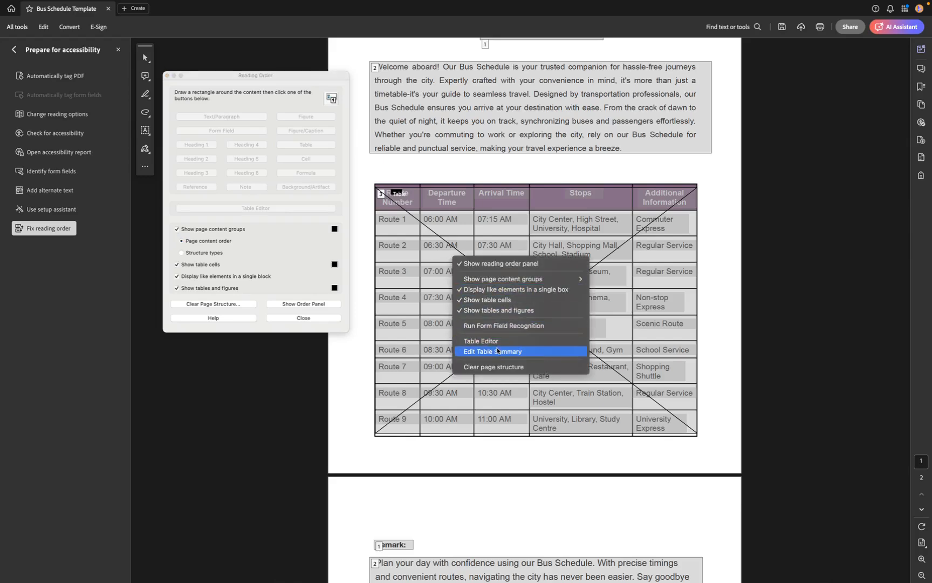
left_click(498, 352)
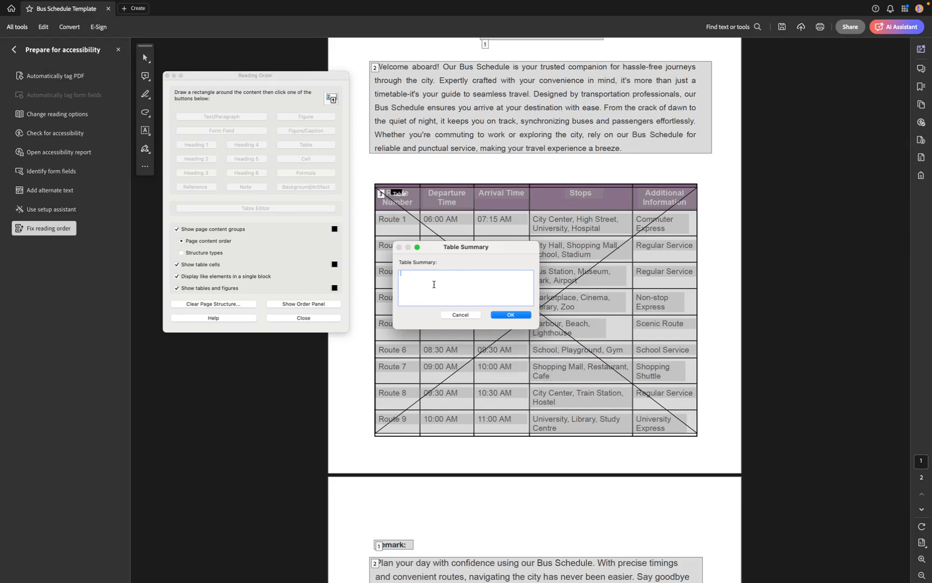
type("B")
type("edule Time Table")
left_click(511, 315)
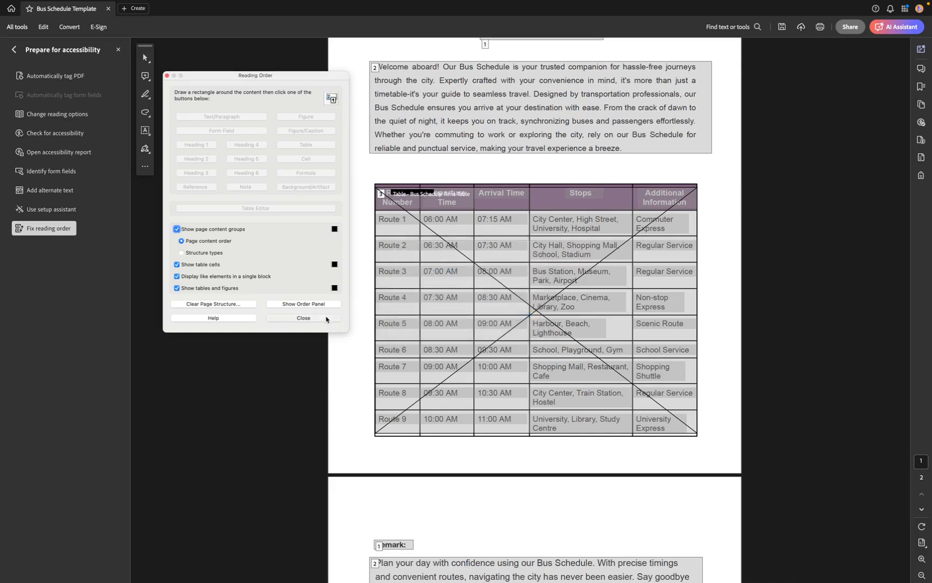
left_click(304, 318)
Reopen the accessibility check results and run the check again from the Tables Summary rule.
left_click(922, 122)
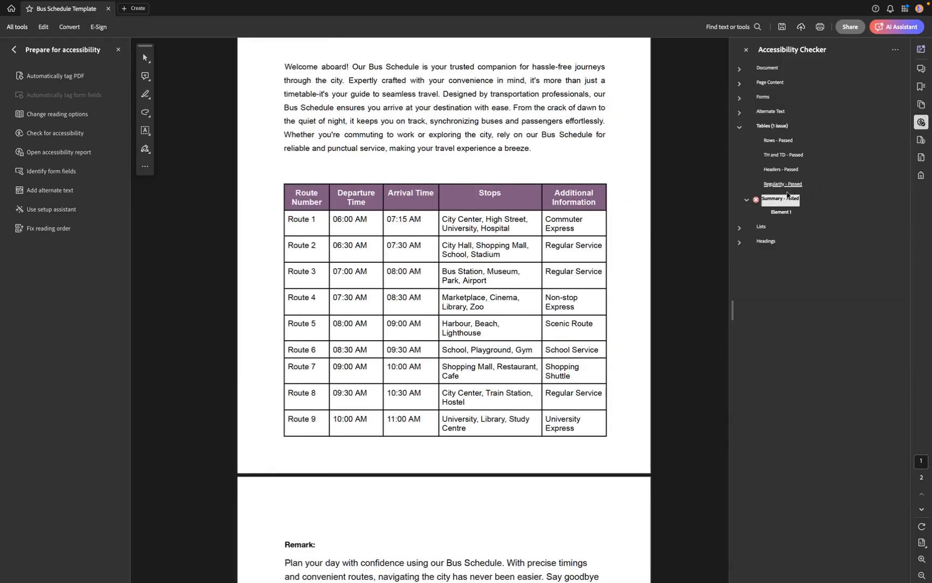
right_click(783, 200)
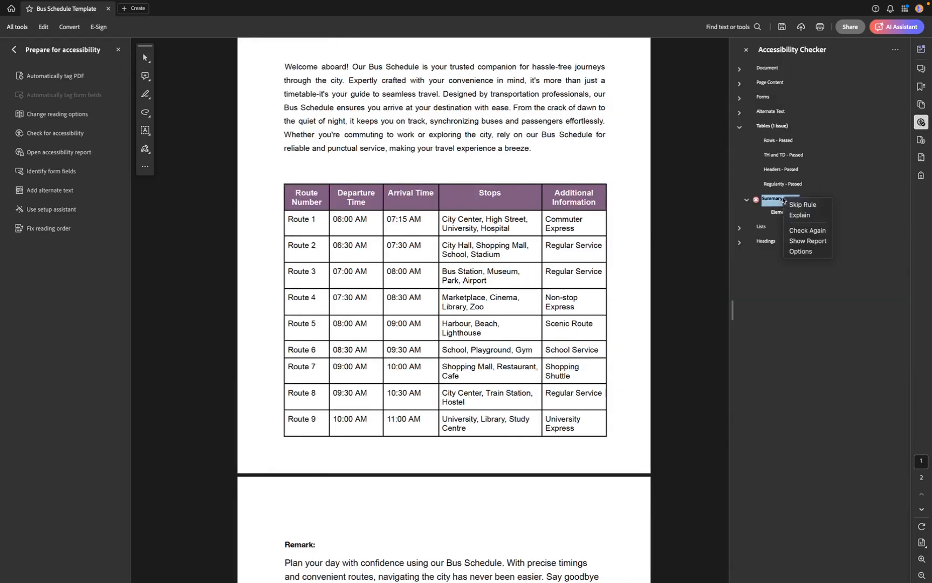
left_click(808, 231)
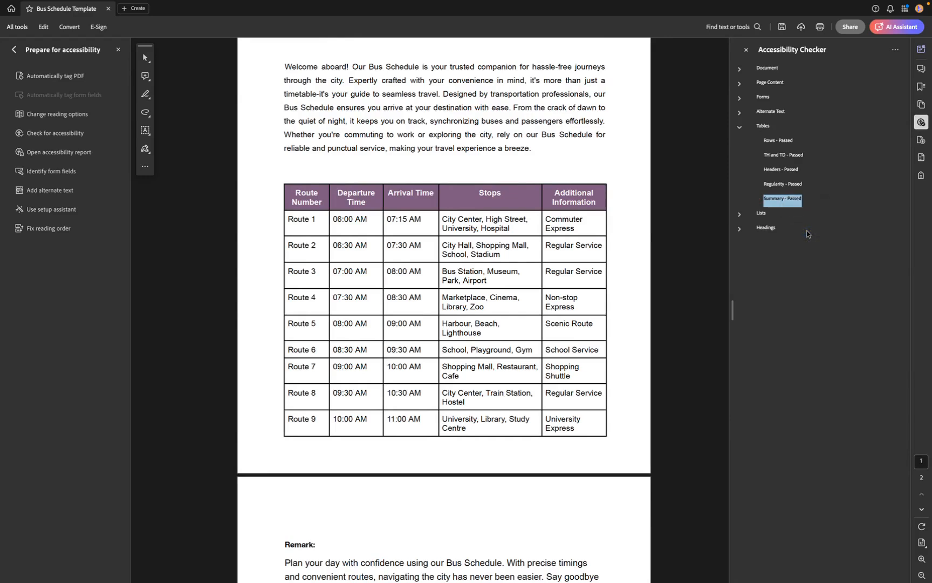
Review the Lists and Headings rules in the check results and look back over the first page.
left_click(741, 216)
left_click(740, 216)
left_click(740, 228)
scroll(642, 243, "up", 5)
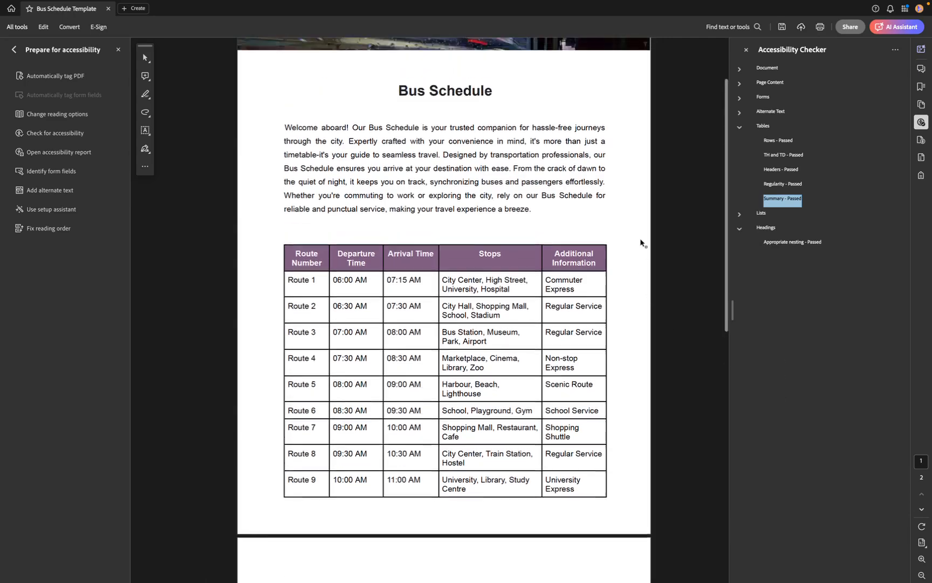
scroll(642, 243, "up", 1)
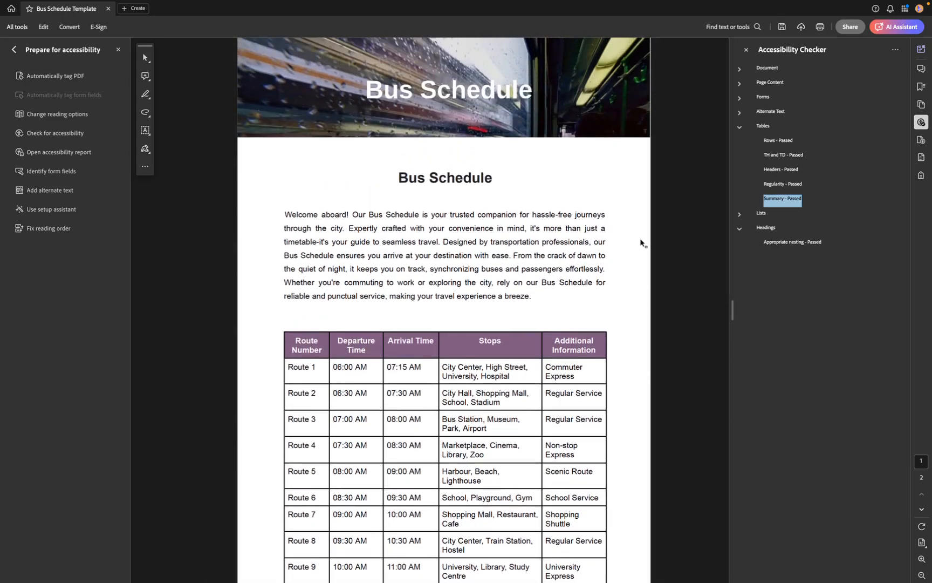